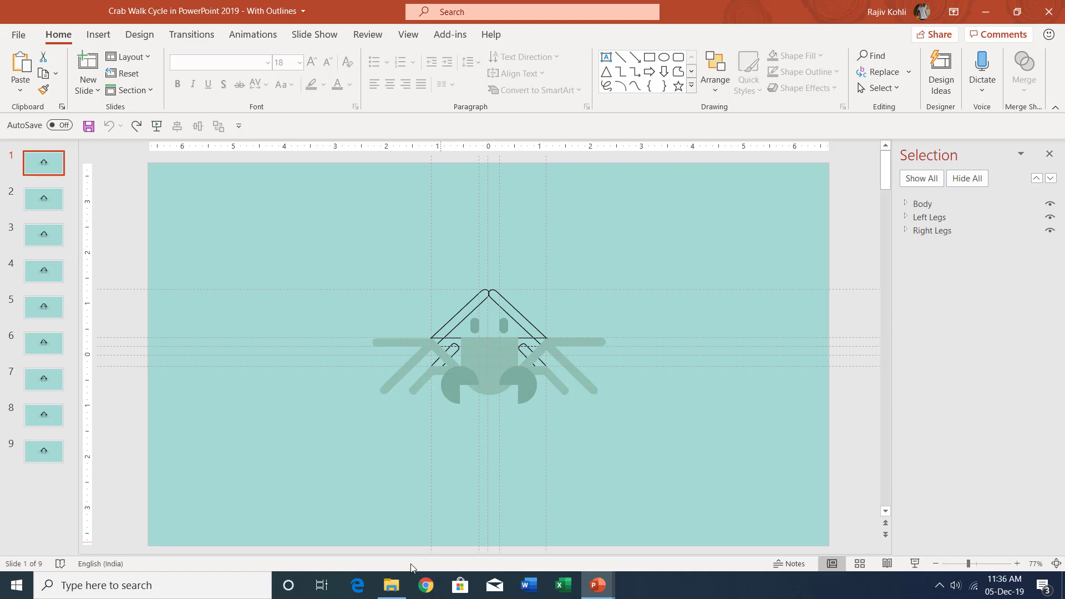
- Switch back to the With Outlines crab presentation
click(392, 585)
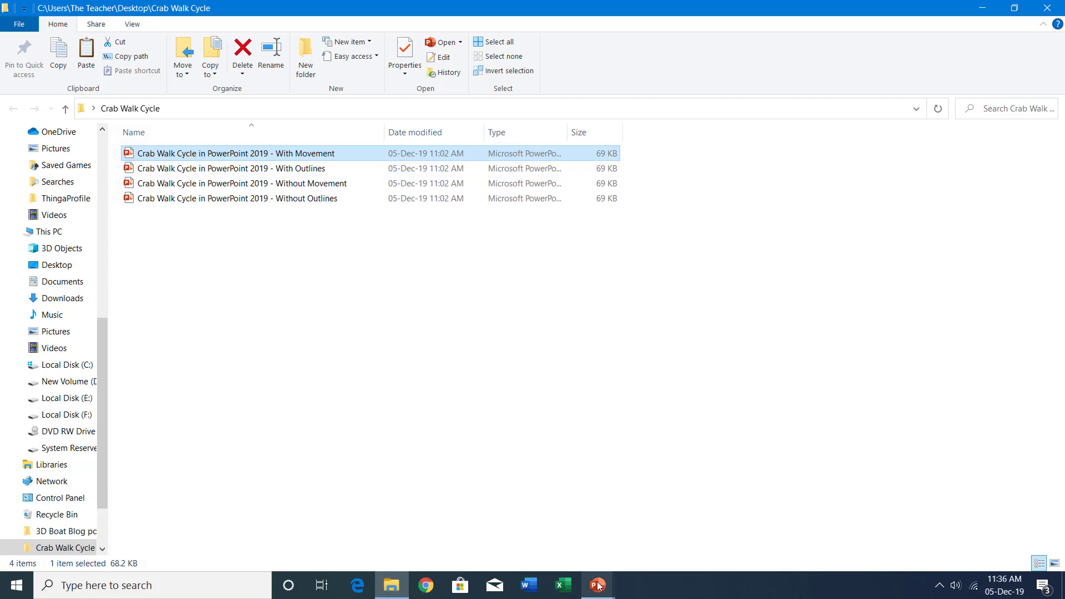
mouse_move(597, 585)
click(401, 534)
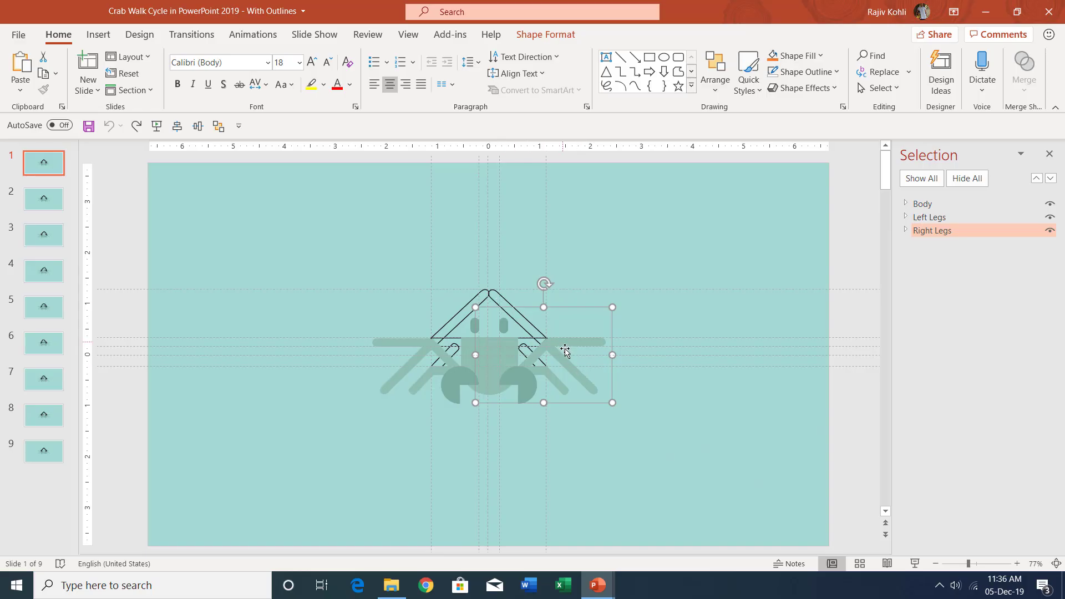
- Move the Right Legs group up and right of the body, trying a rotation then undoing it
click(498, 292)
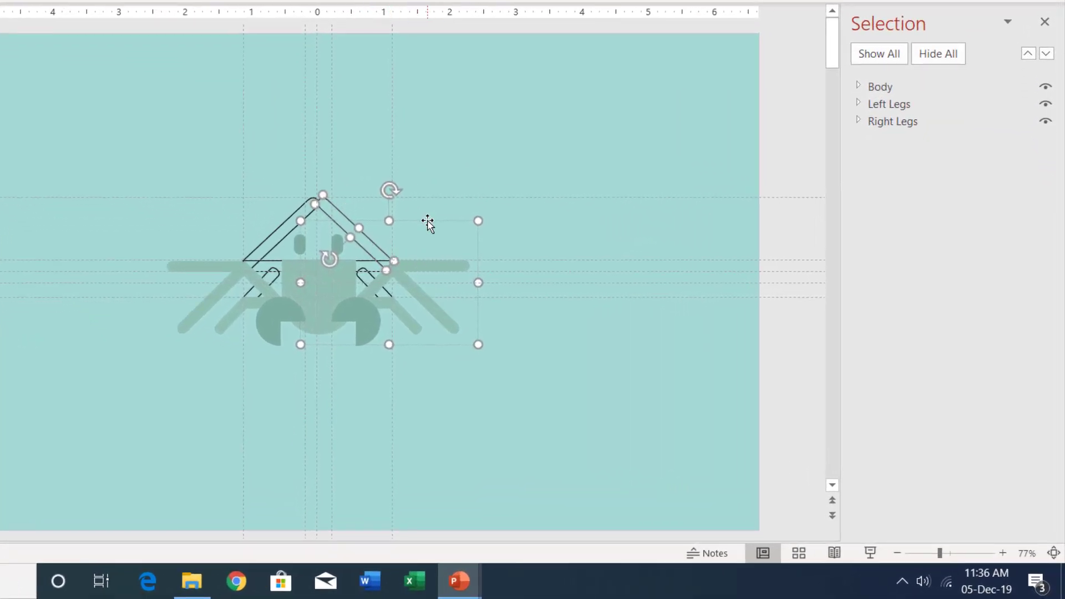
drag(428, 226, 606, 145)
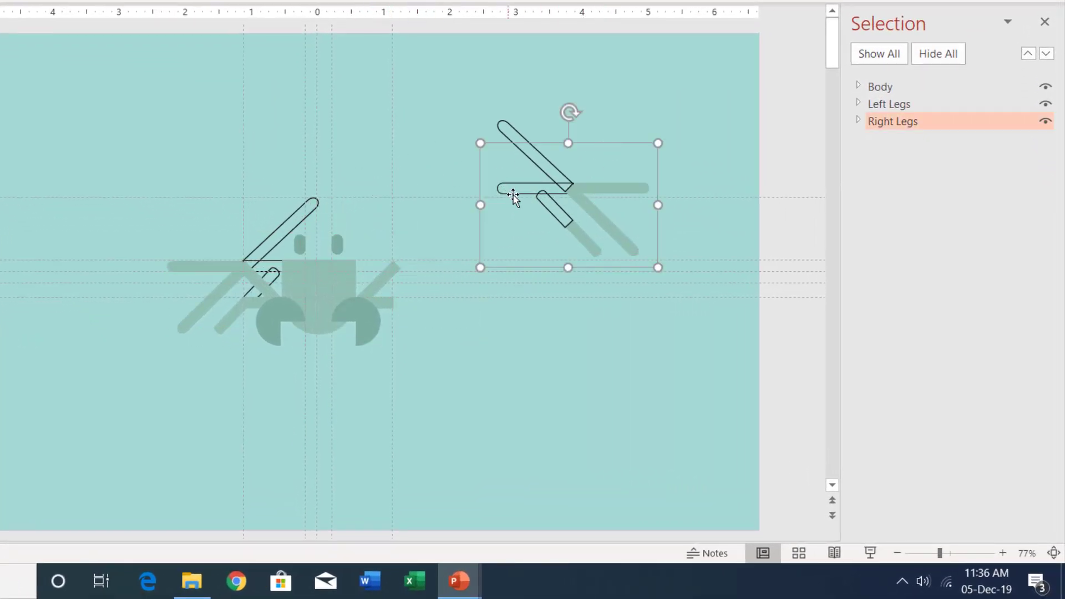
click(614, 187)
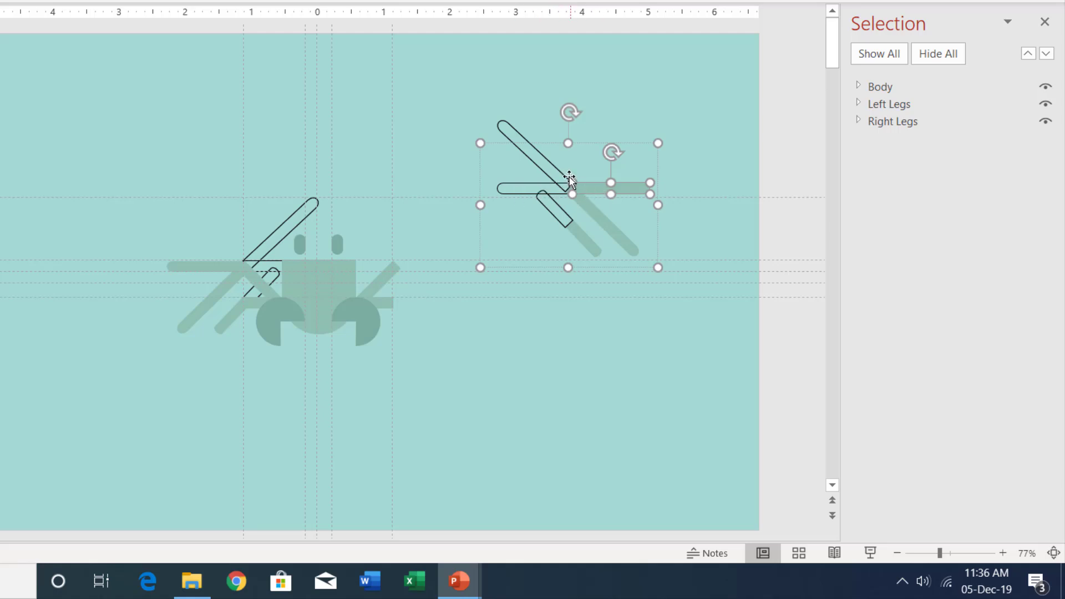
key(Tab)
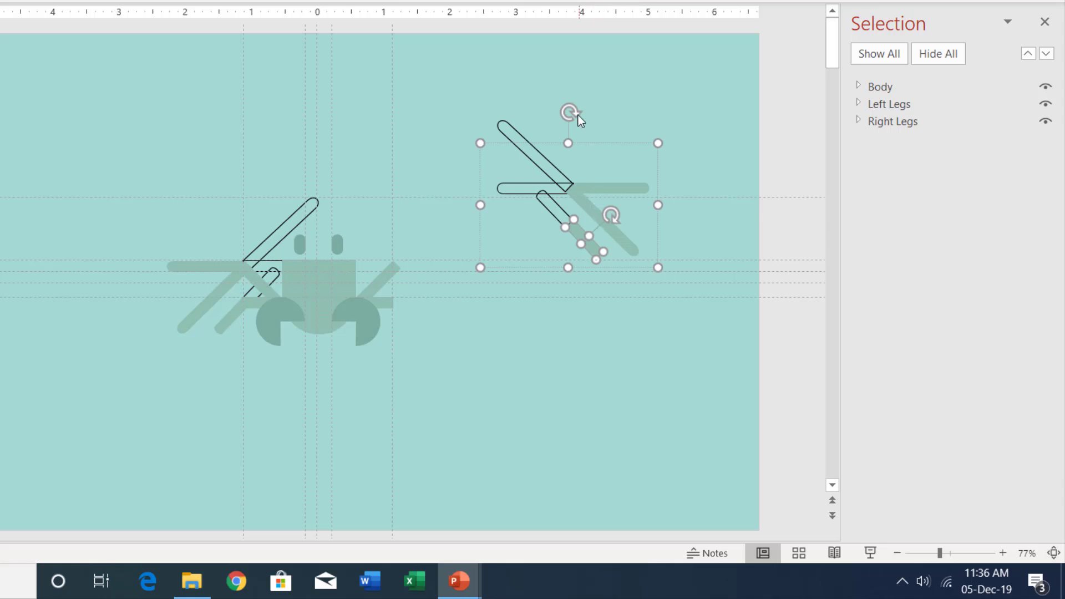
drag(568, 112, 577, 110)
key(ctrl+z)
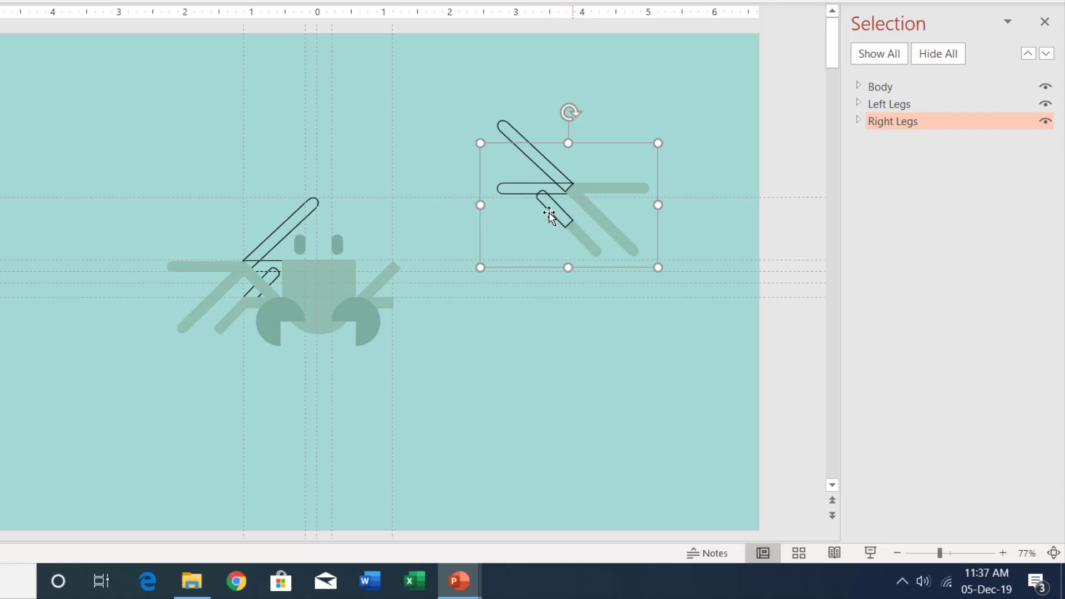
- Test-rotate slide 2's Bottom Right Leg and undo it, then undo slide 1's Left Legs move
click(194, 263)
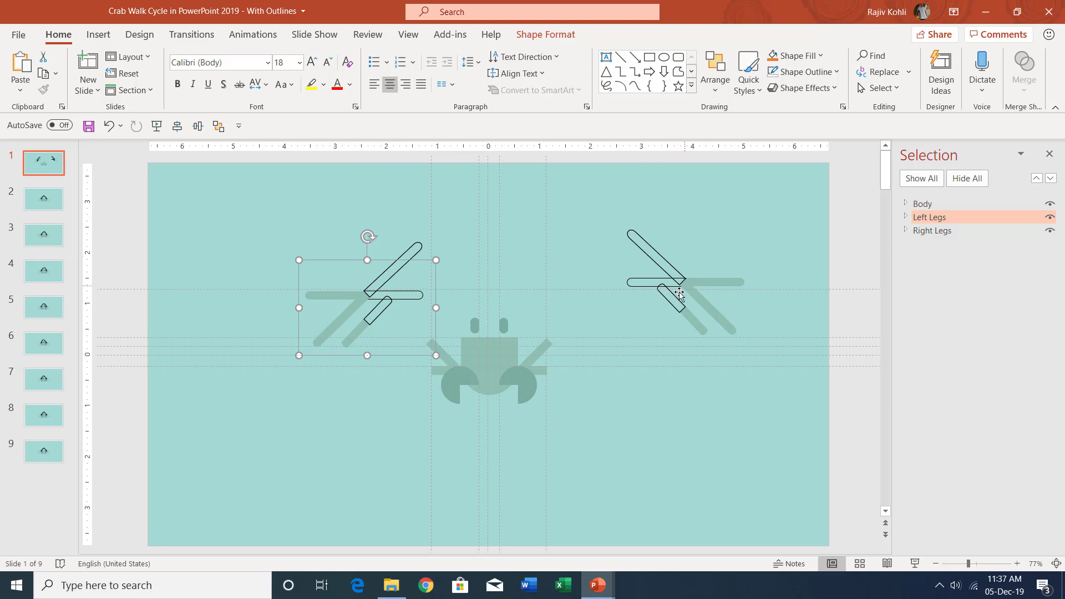
click(48, 202)
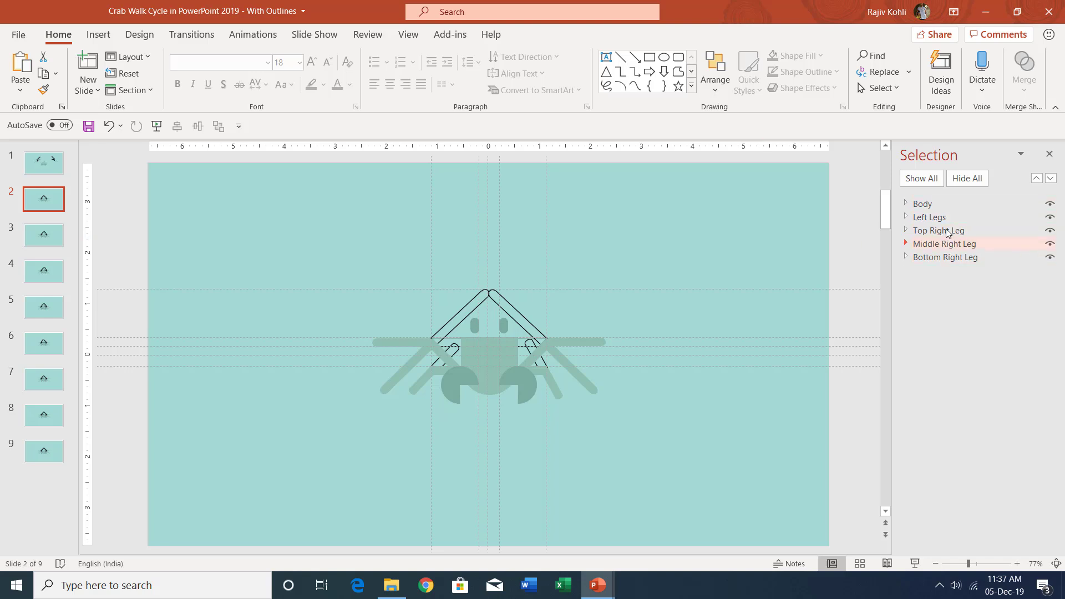
click(556, 396)
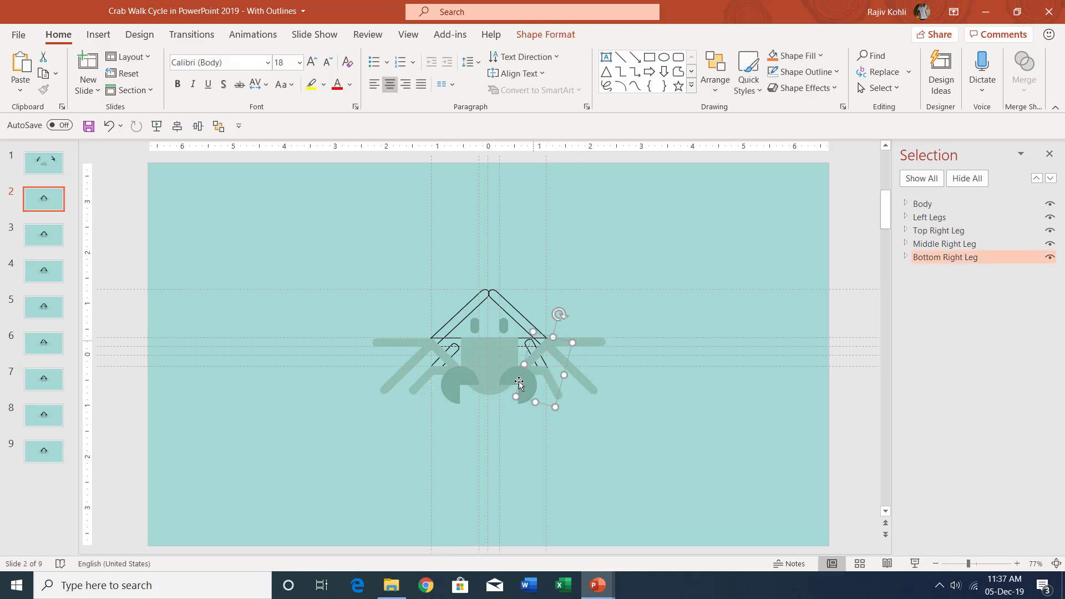
mouse_move(559, 313)
mouse_down()
mouse_move(547, 311)
mouse_move(573, 318)
mouse_move(563, 316)
mouse_up()
key(ctrl+z)
click(48, 166)
key(ctrl+z)
key(ctrl+z)
- Step through slides 2 to 9 and check the transition timing settings
click(40, 202)
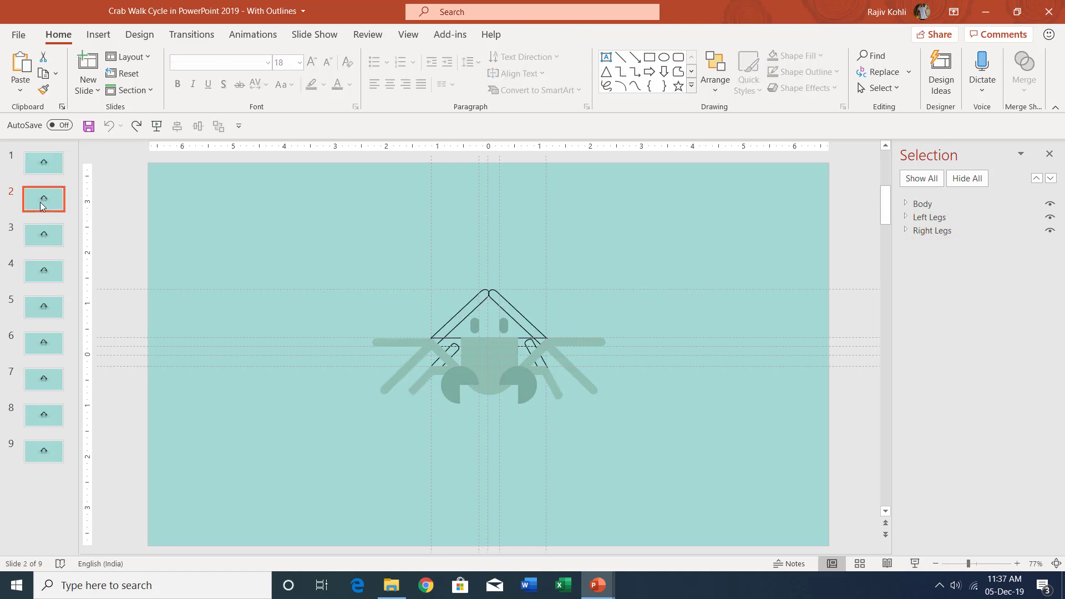
click(47, 242)
click(44, 272)
click(45, 311)
click(47, 345)
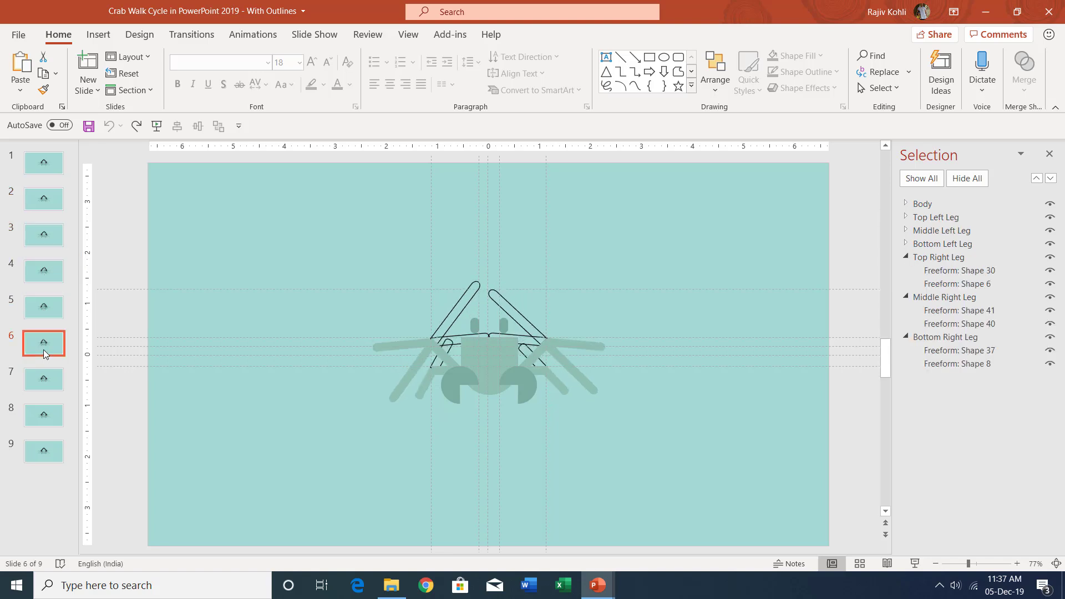
click(45, 379)
click(45, 415)
click(45, 451)
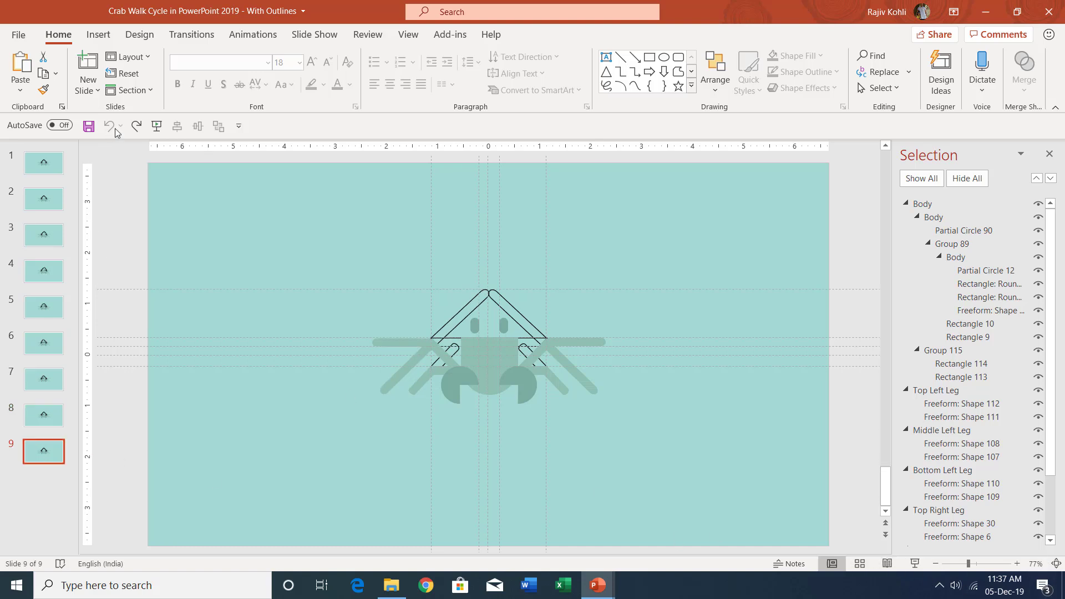
click(203, 39)
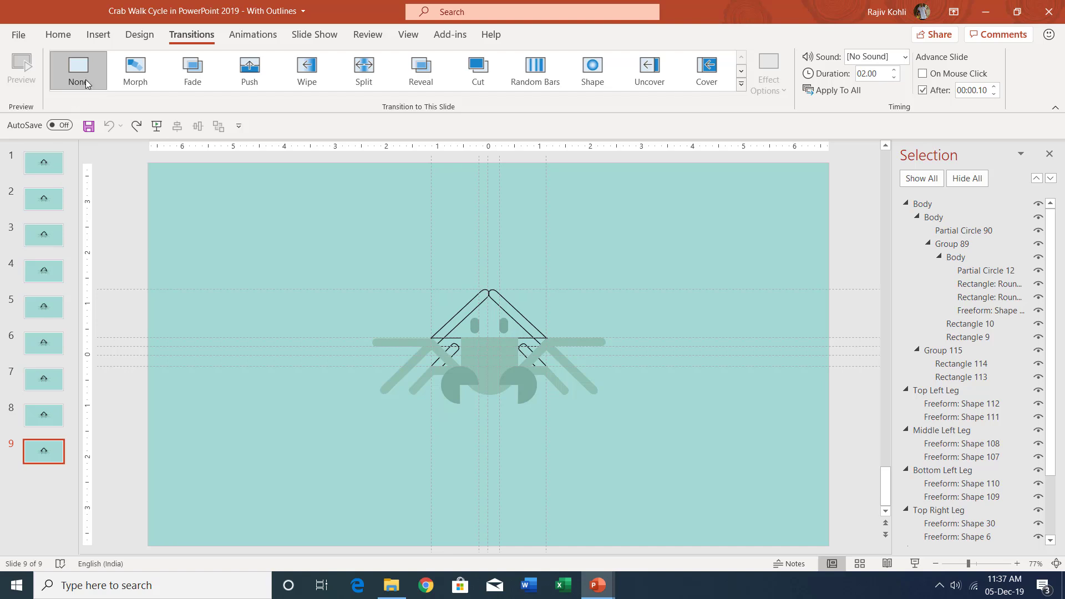
- Browse the slides again from slide 1 and play the crab walk slide show
click(44, 166)
click(44, 201)
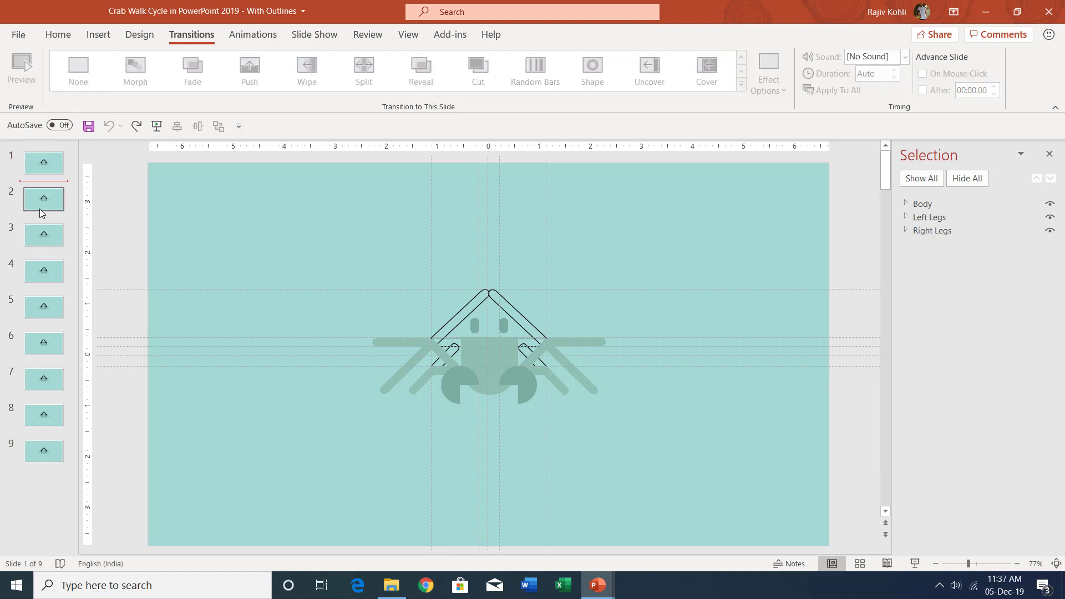
click(38, 238)
click(44, 164)
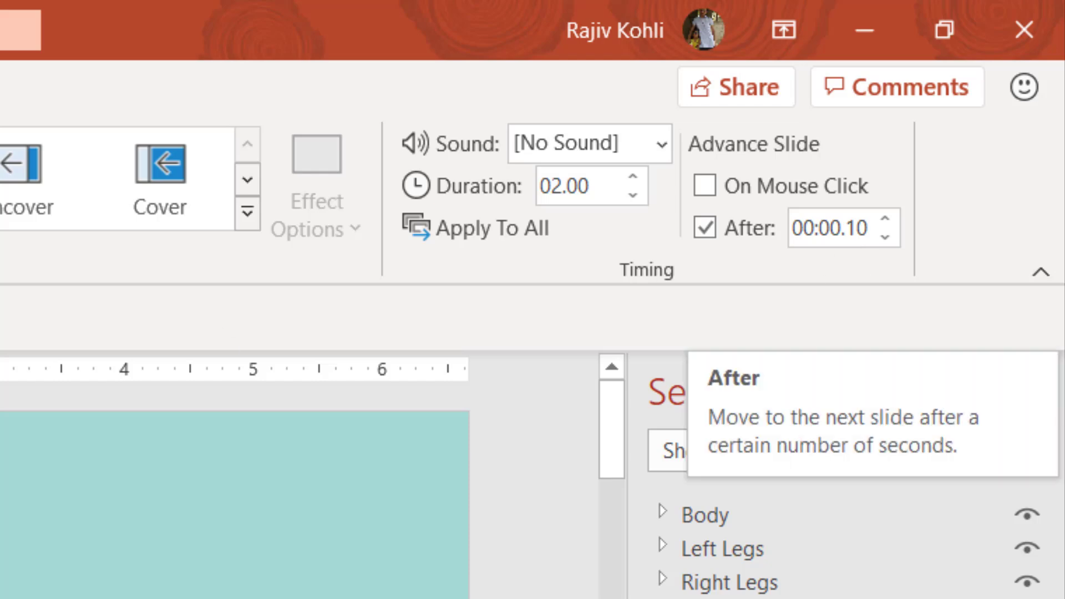
scroll(233, 499, down, 2)
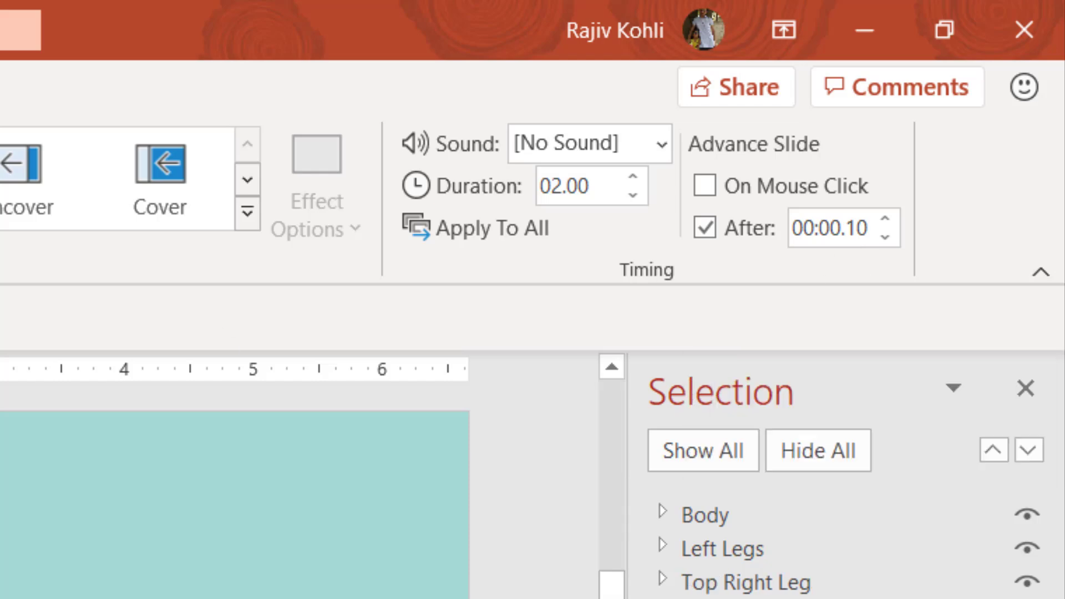
scroll(233, 500, down, 2)
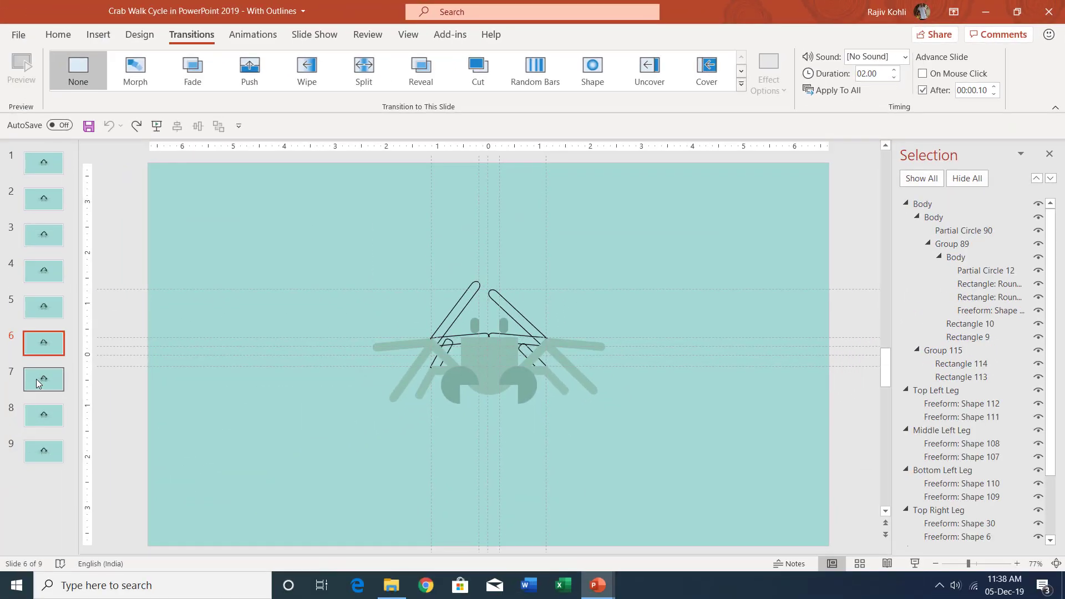
click(38, 383)
click(37, 415)
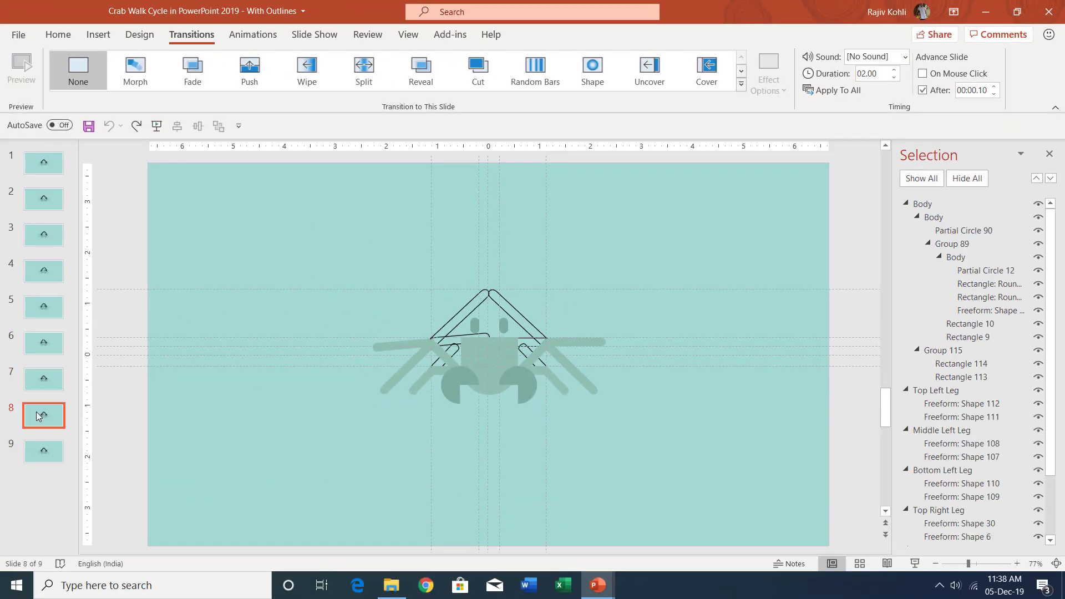
click(33, 454)
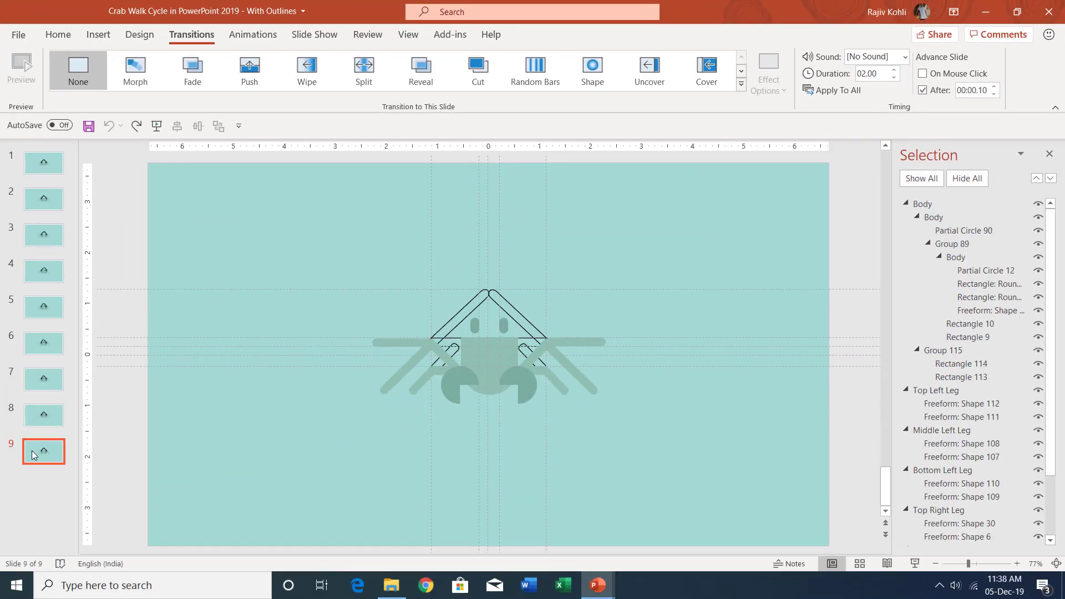
click(37, 163)
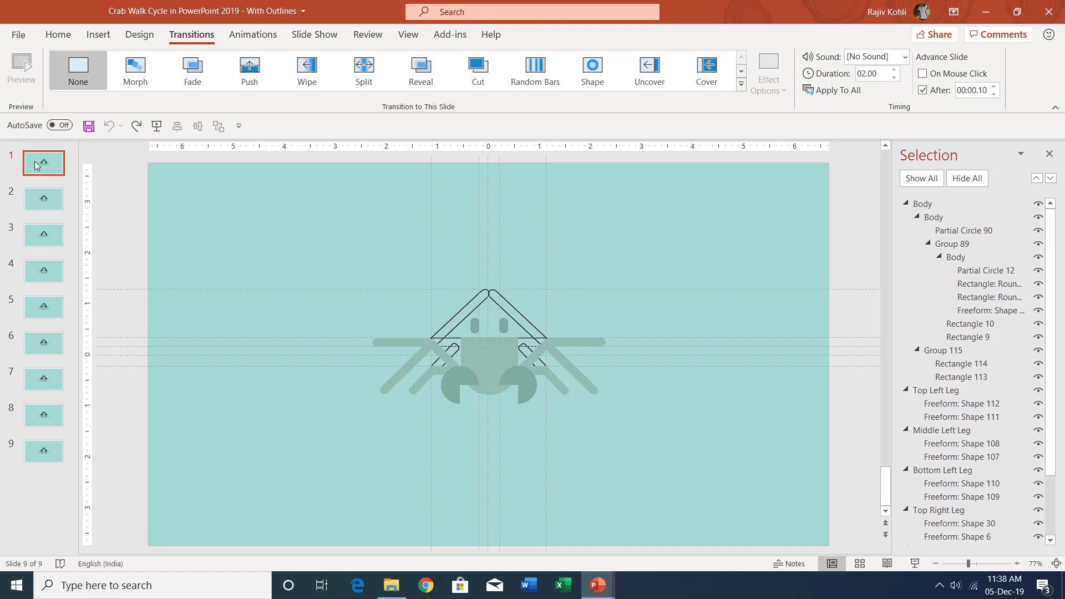
click(916, 565)
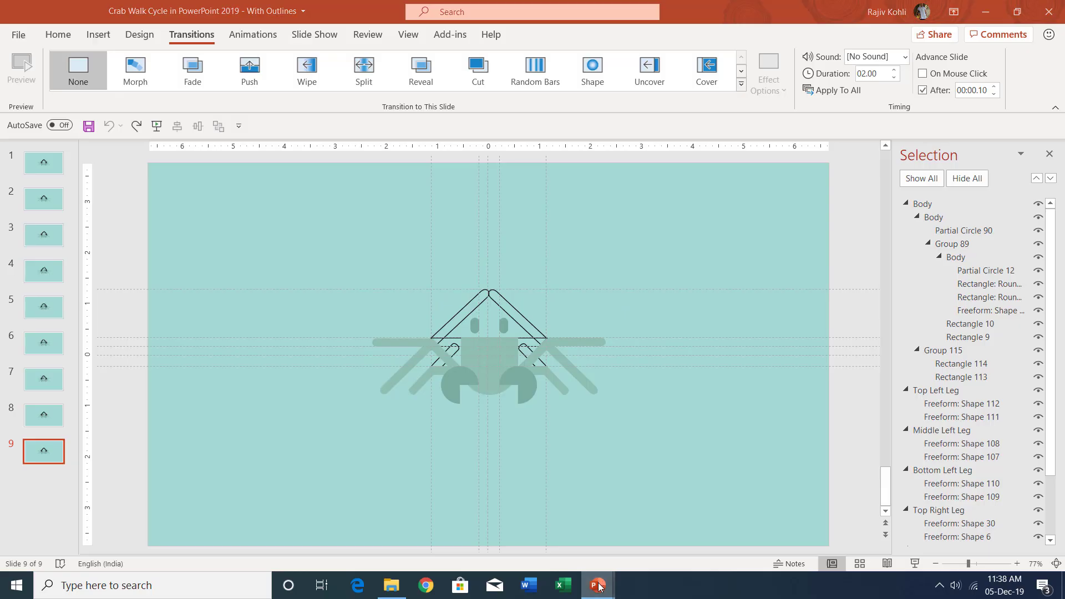
- In the Without Outlines deck, give the right legs a black outline, then undo it
mouse_move(522, 489)
click(622, 586)
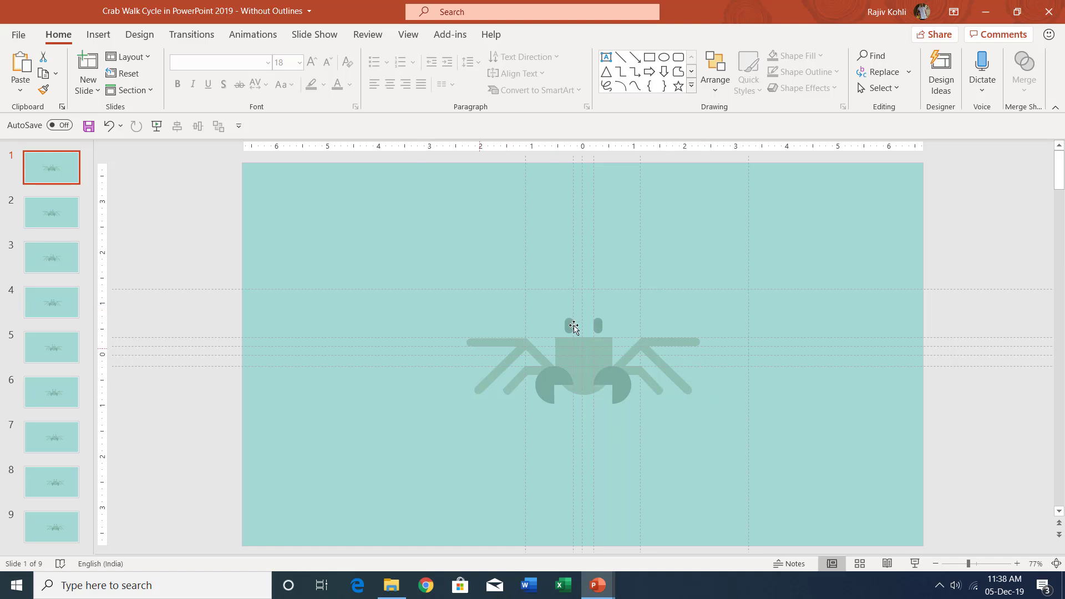
click(660, 363)
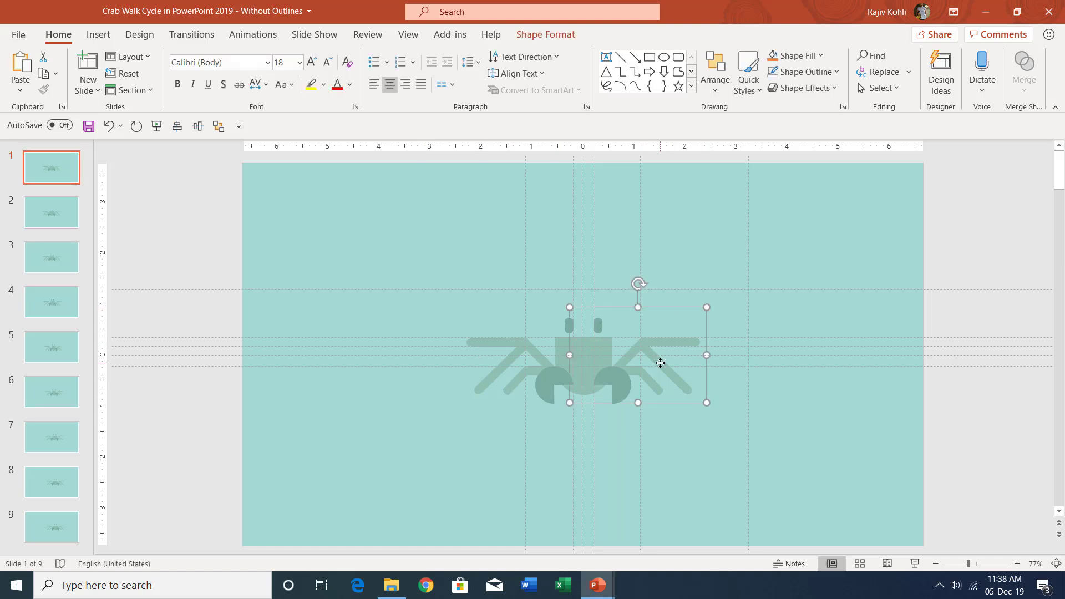
click(544, 35)
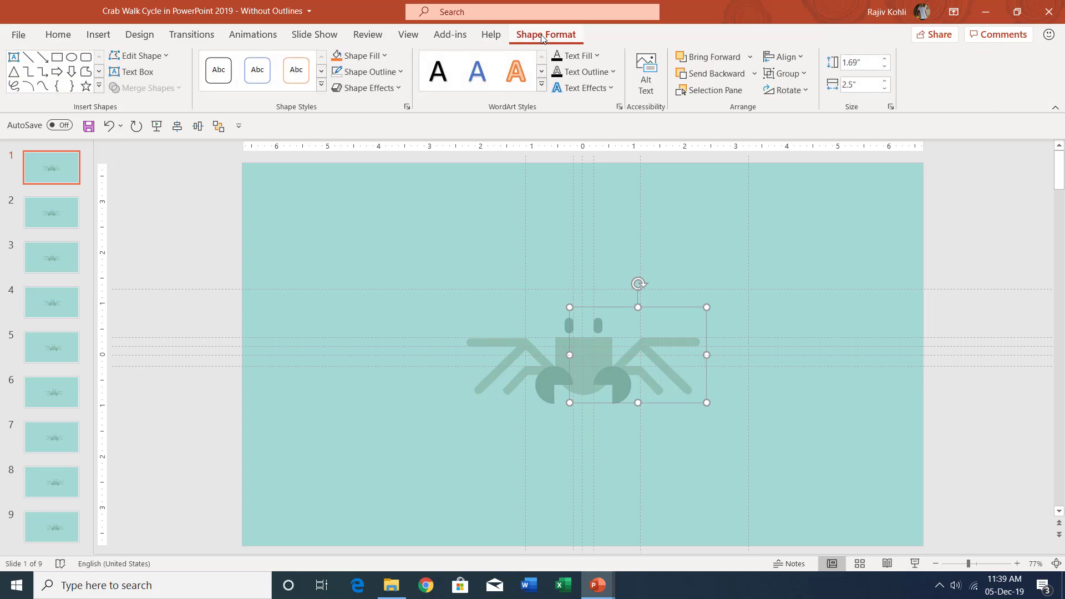
click(387, 72)
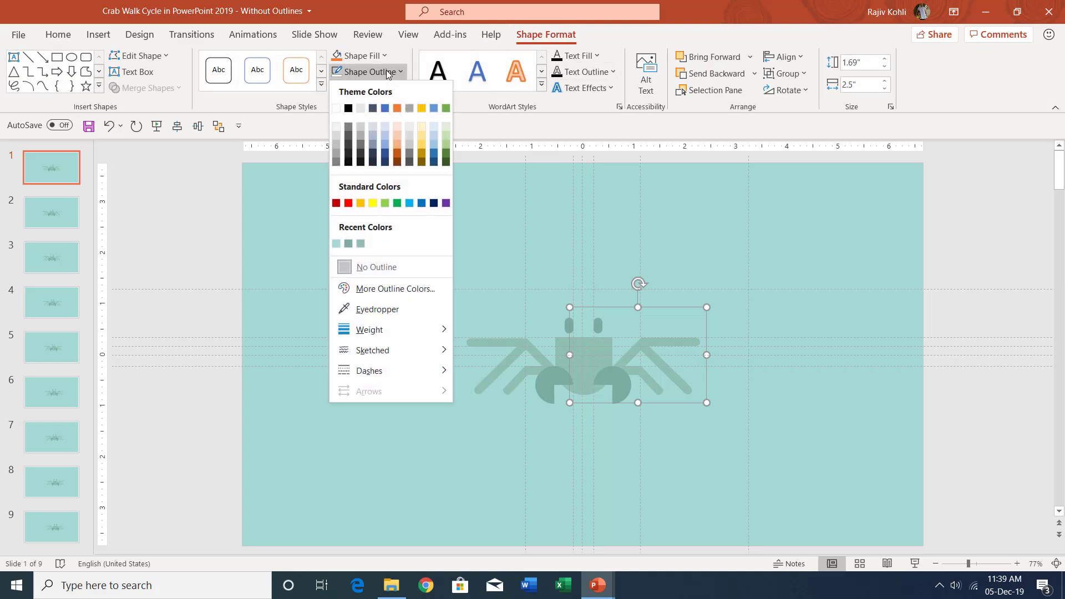
click(348, 109)
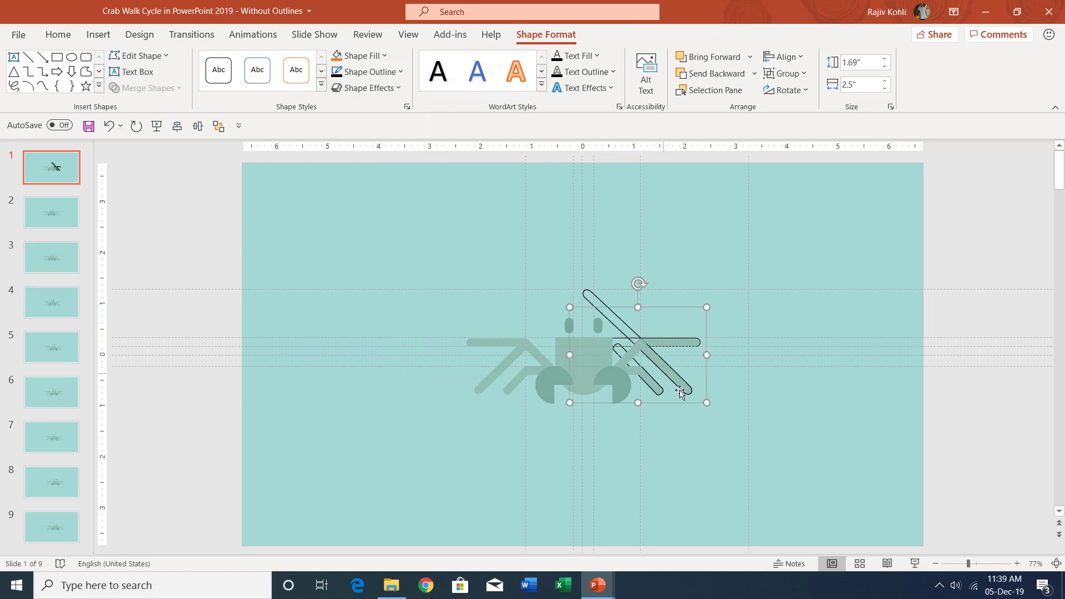
click(109, 126)
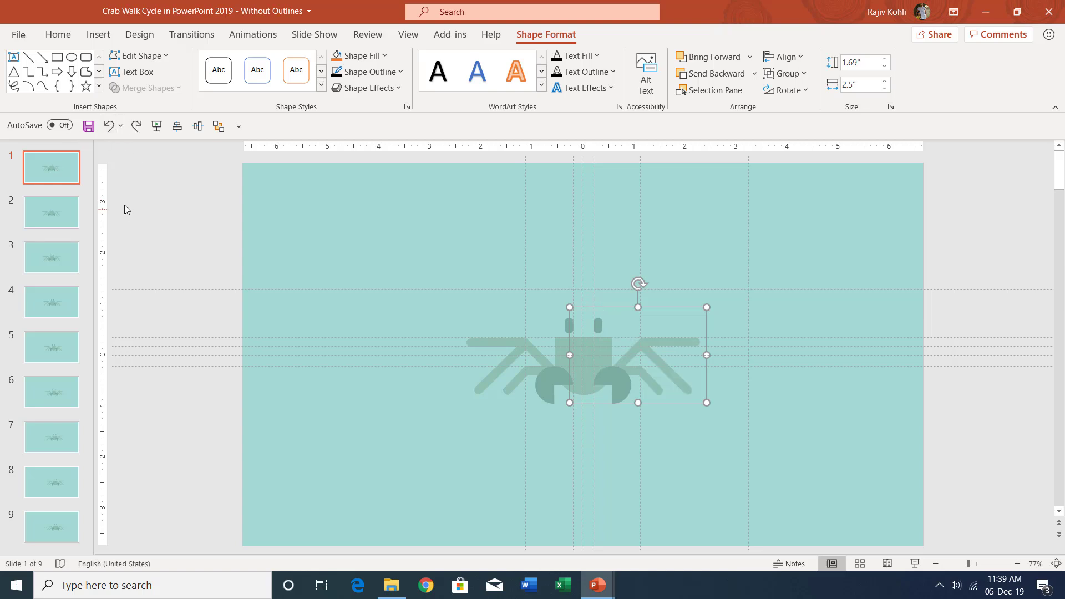
- Flip through the crab poses on slides 2 to 6 and return to slide 1
click(35, 213)
click(35, 267)
click(38, 311)
click(42, 346)
click(41, 391)
click(59, 167)
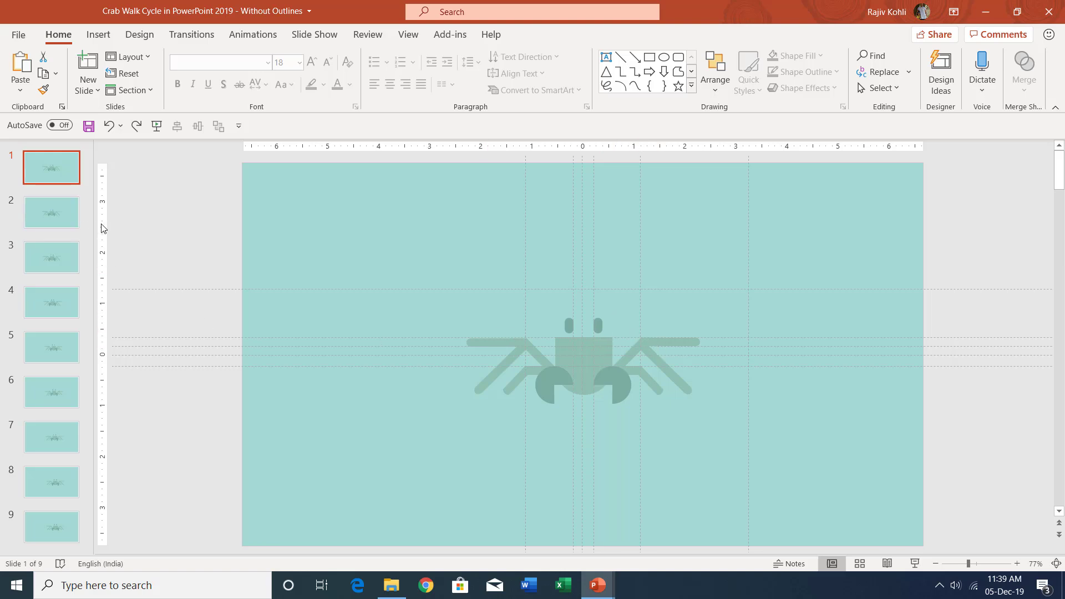
- Compare the crab poses by flipping back and forth between slides 2 and 3
click(57, 215)
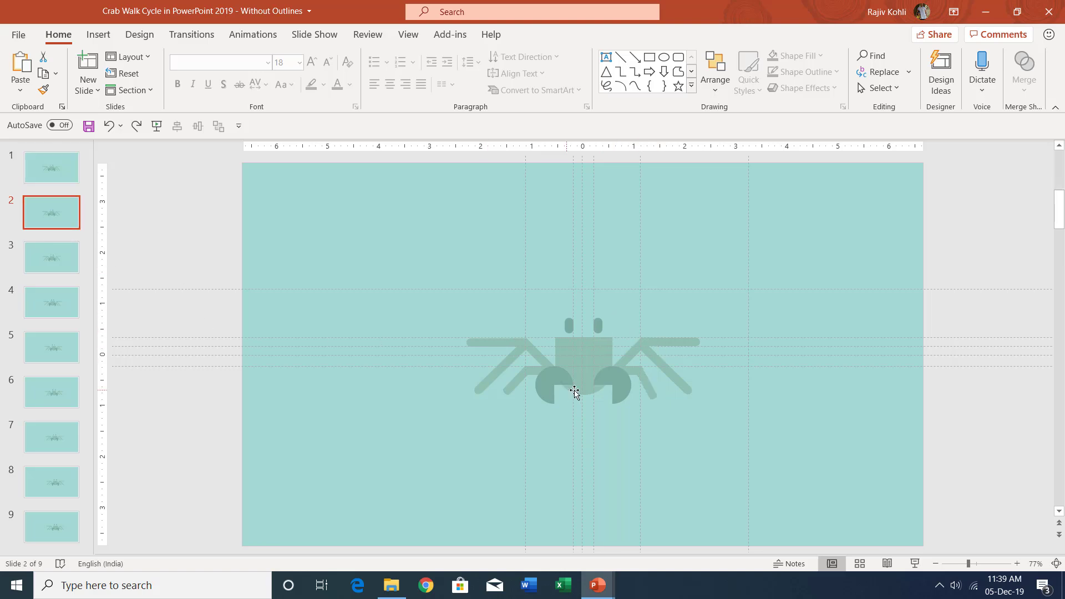
click(51, 267)
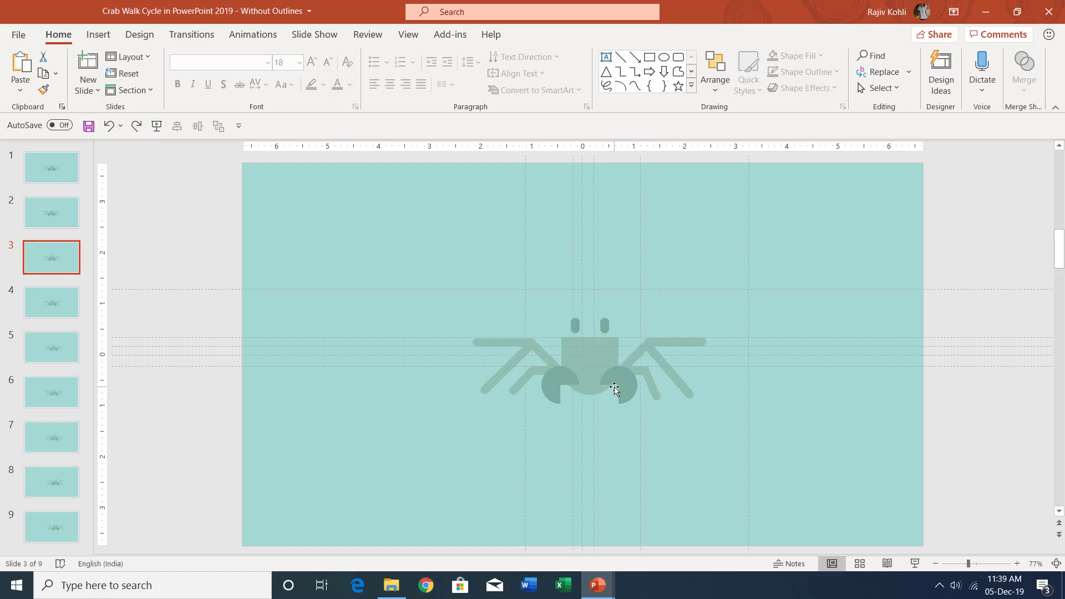
click(42, 211)
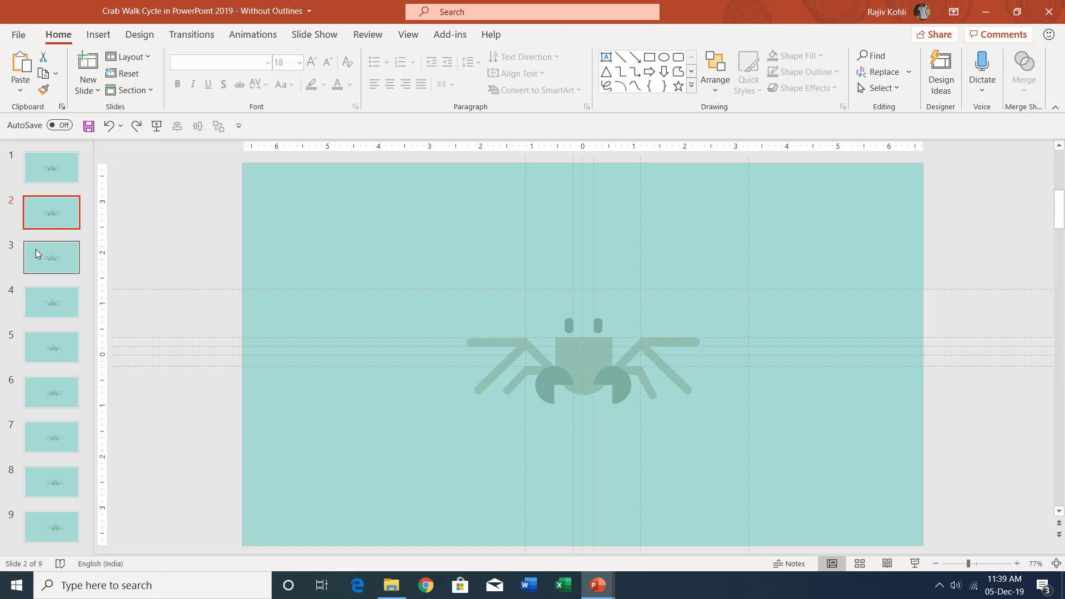
click(45, 259)
click(47, 210)
click(43, 253)
click(47, 225)
click(40, 259)
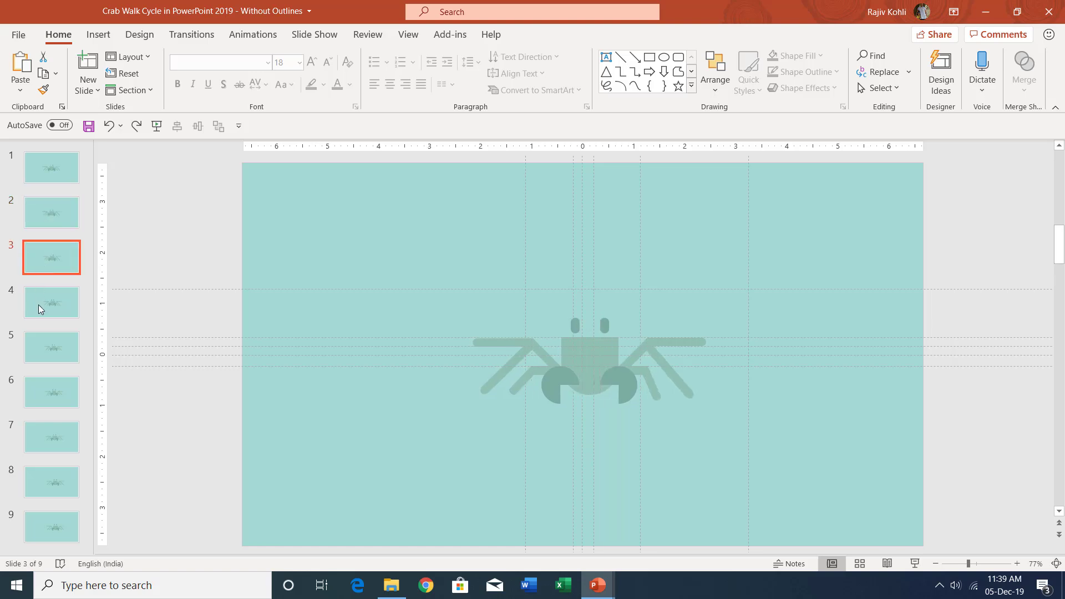
- Review the crab poses on slides 4 through 9, then return to slide 1
click(38, 309)
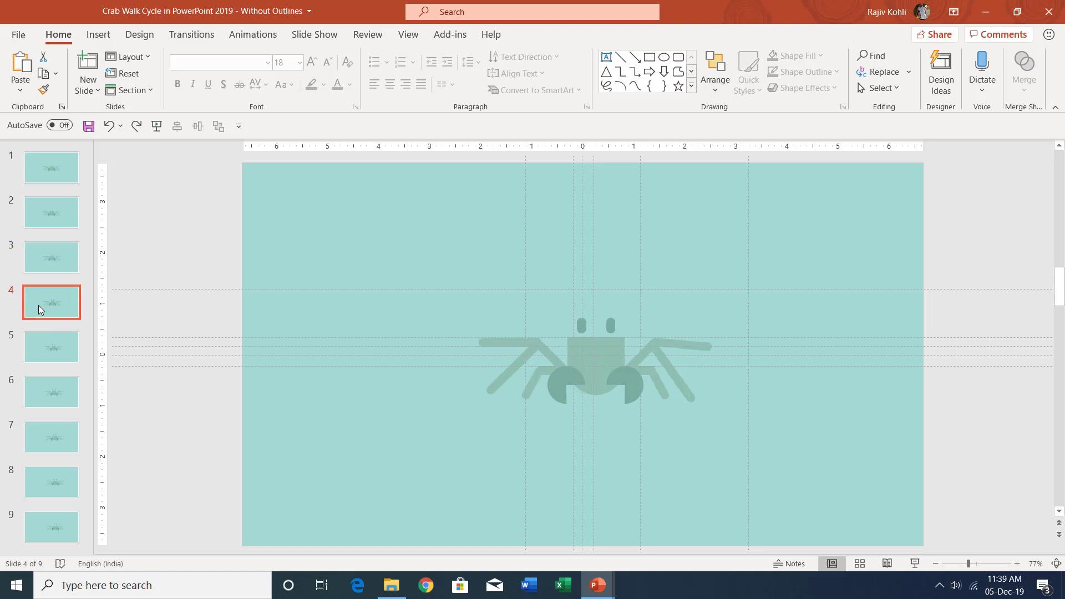
click(52, 348)
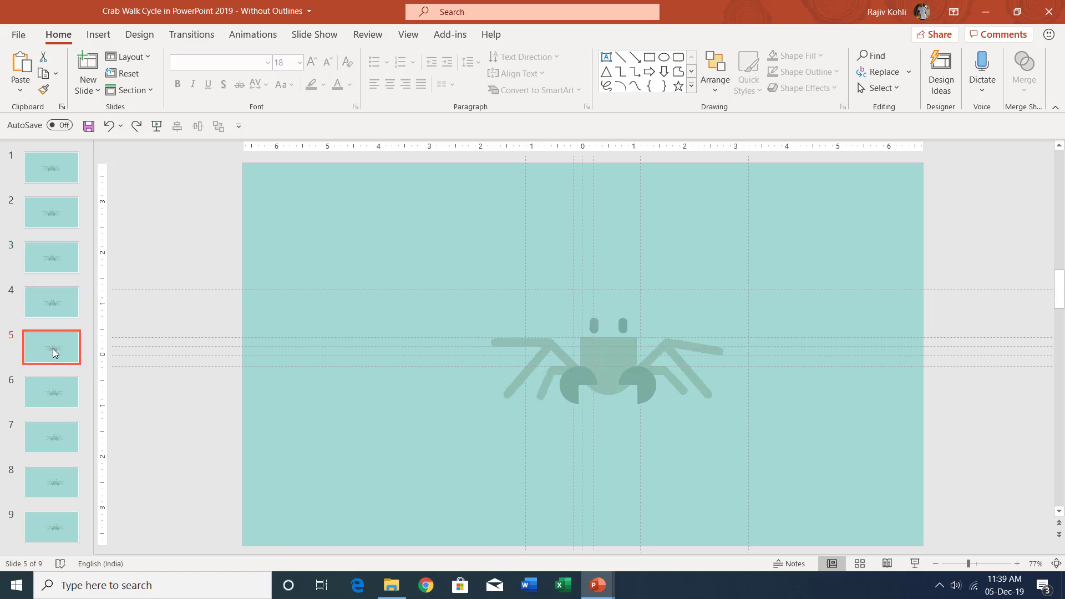
click(51, 392)
click(45, 444)
click(42, 482)
click(39, 530)
click(49, 178)
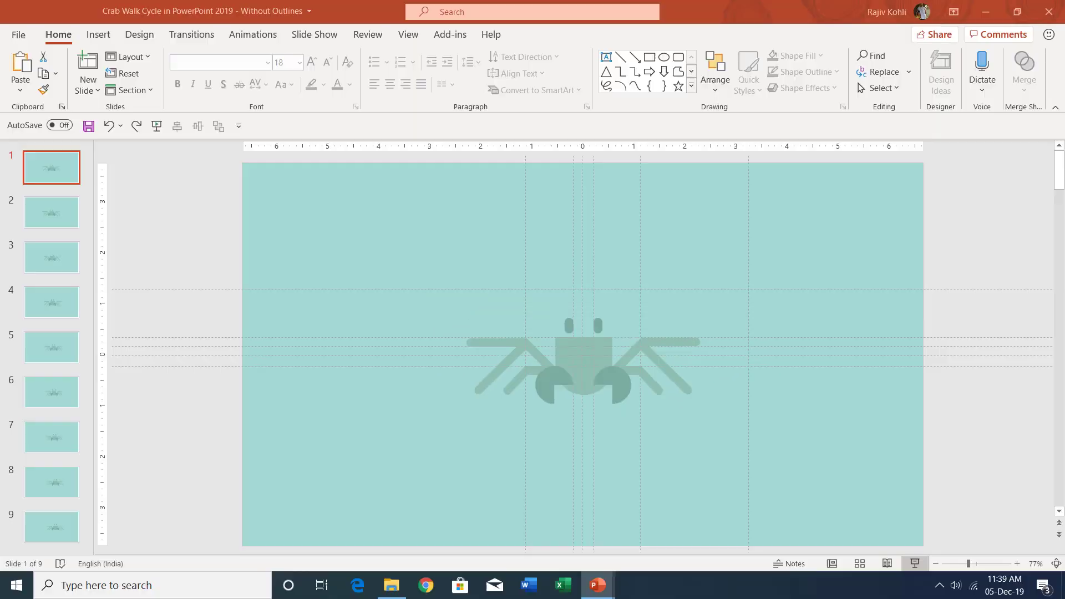
click(45, 165)
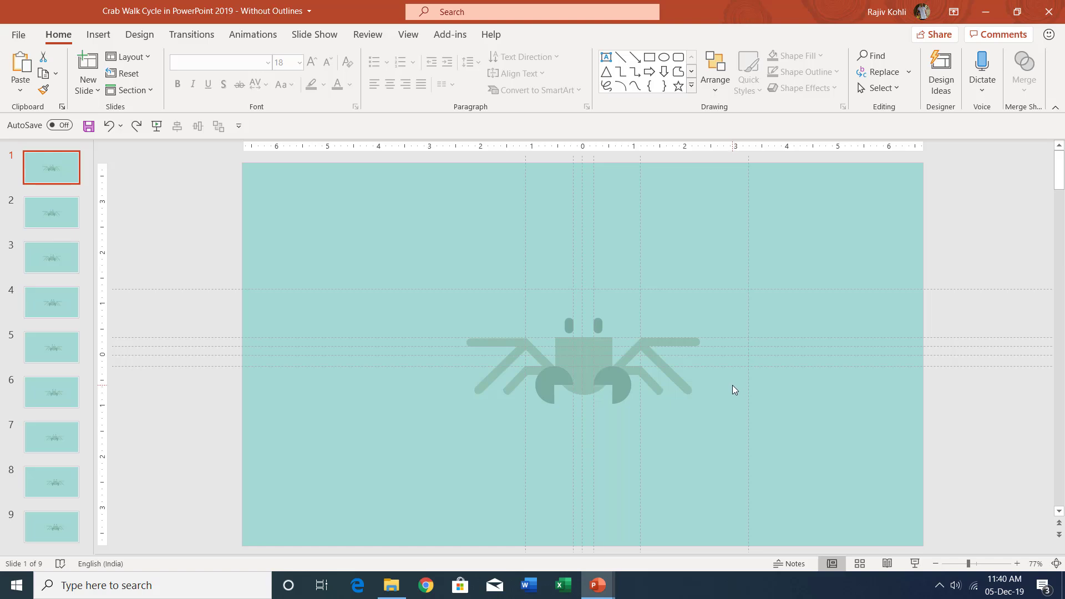
- Switch to the Without Movement window, then on to the With Movement presentation
mouse_move(598, 585)
click(668, 525)
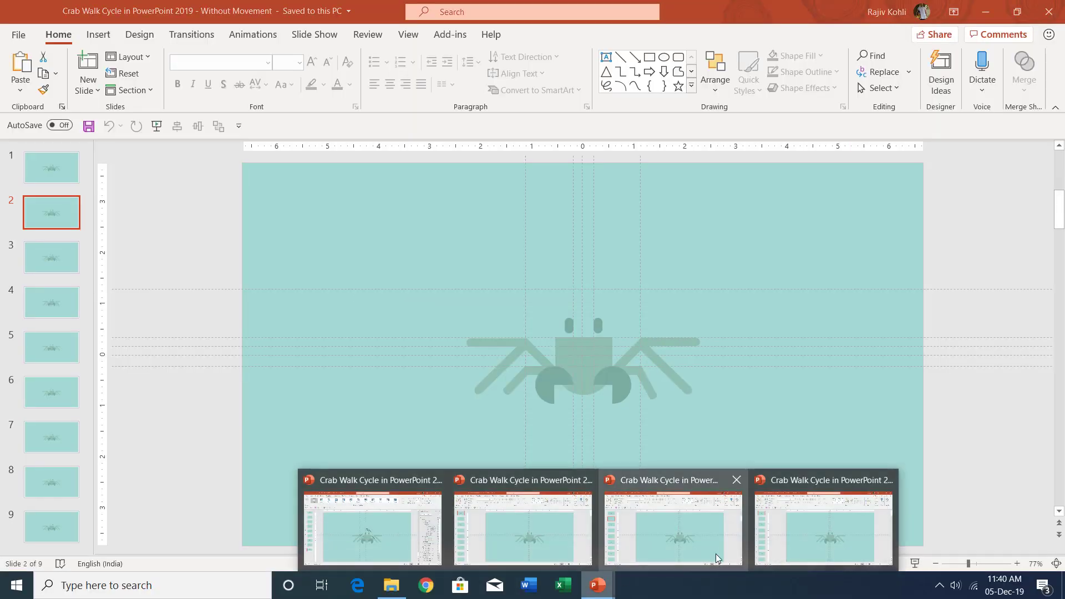
click(834, 532)
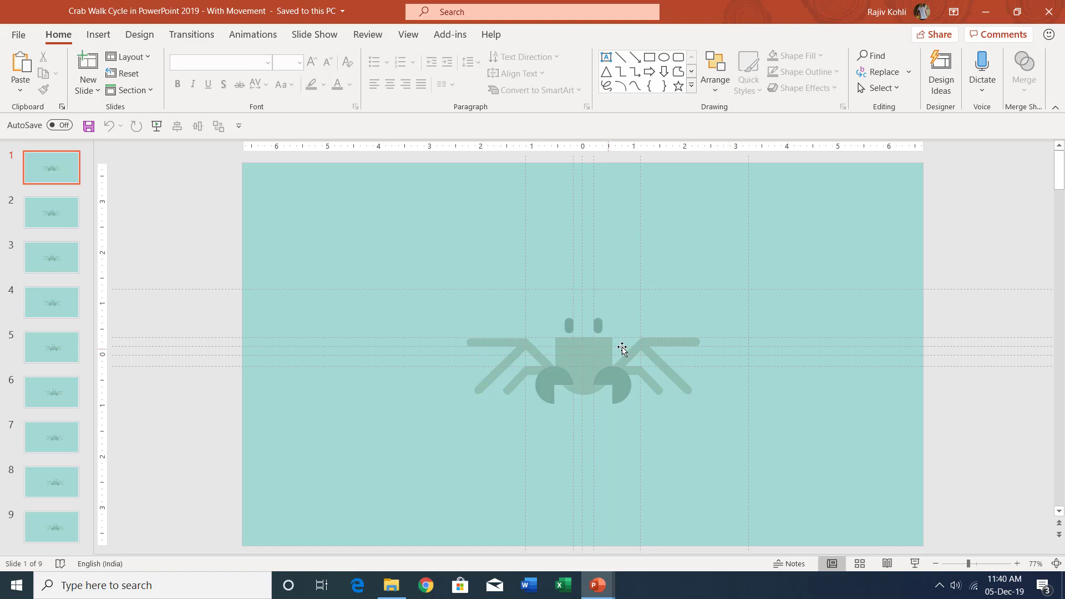
- Select all three crab shapes and shift the whole crab slightly right
click(663, 345)
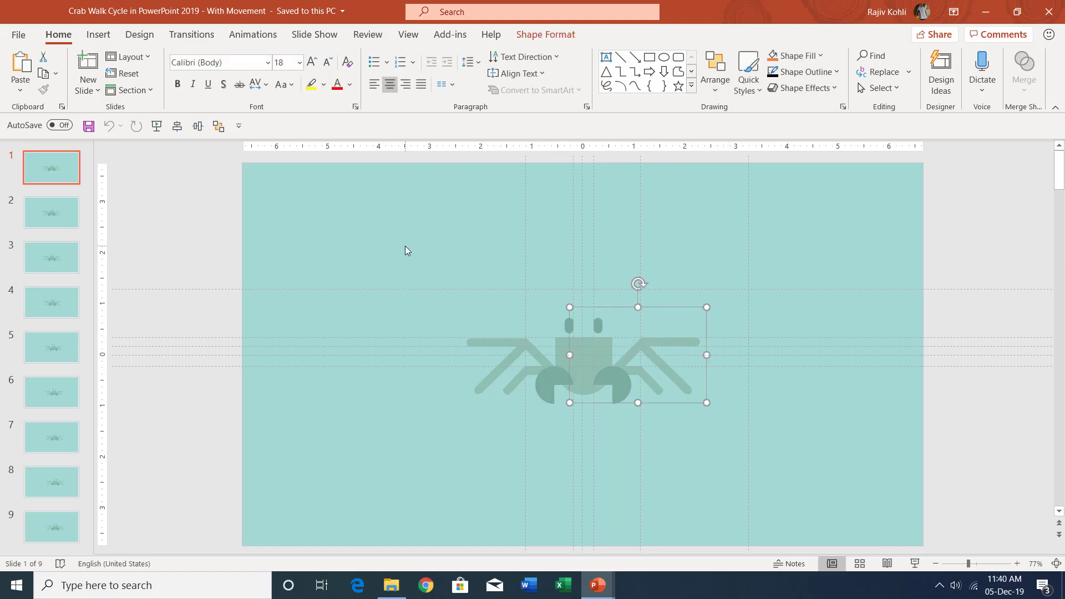
drag(405, 245, 784, 451)
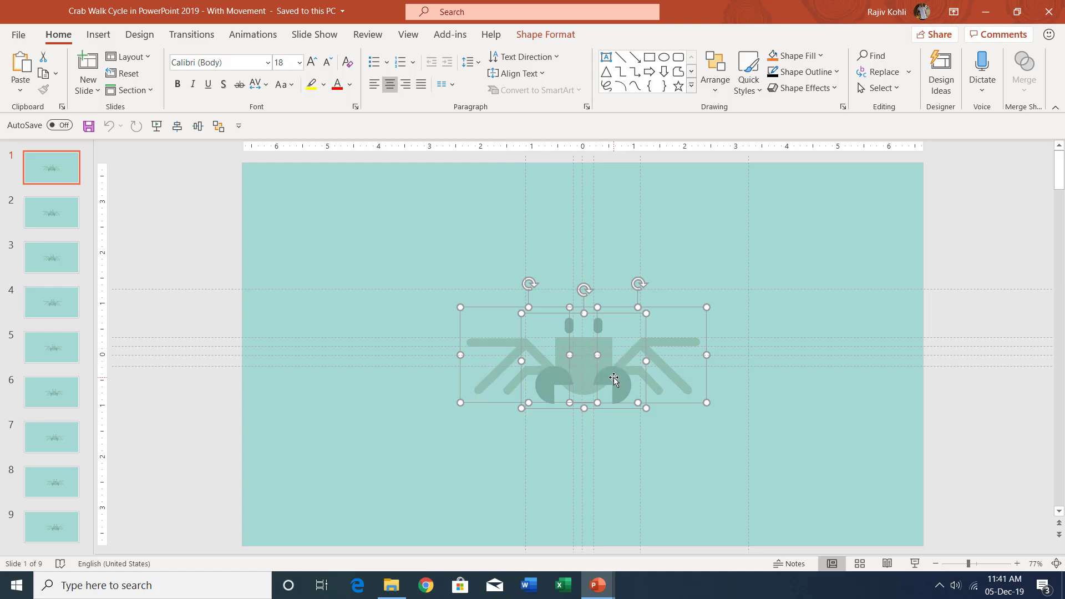
drag(614, 379, 632, 381)
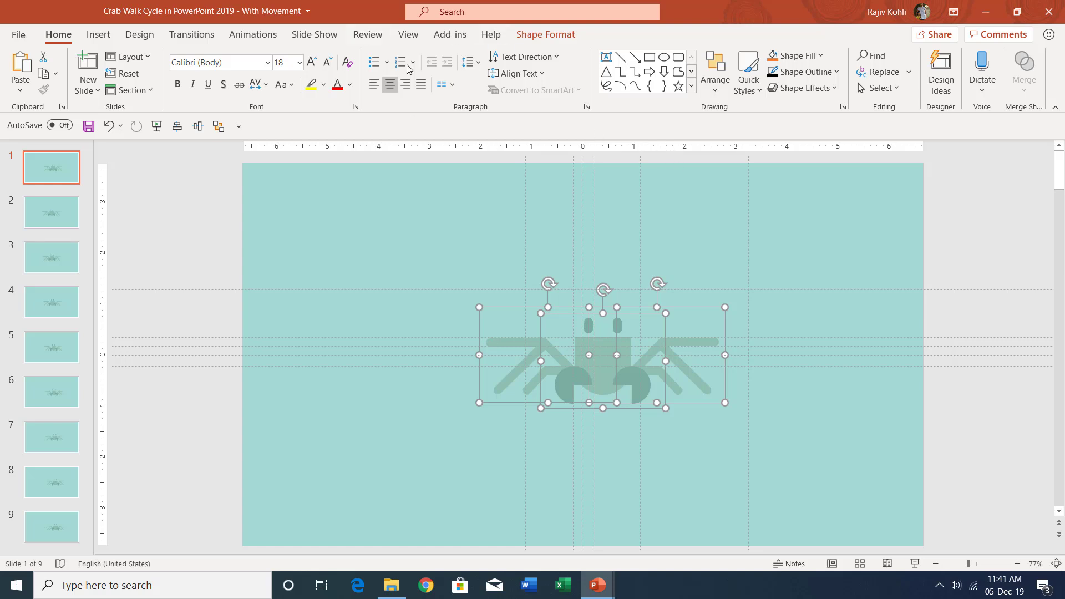
- Turn on the rulers from the View tab and return to the Home tab
click(409, 35)
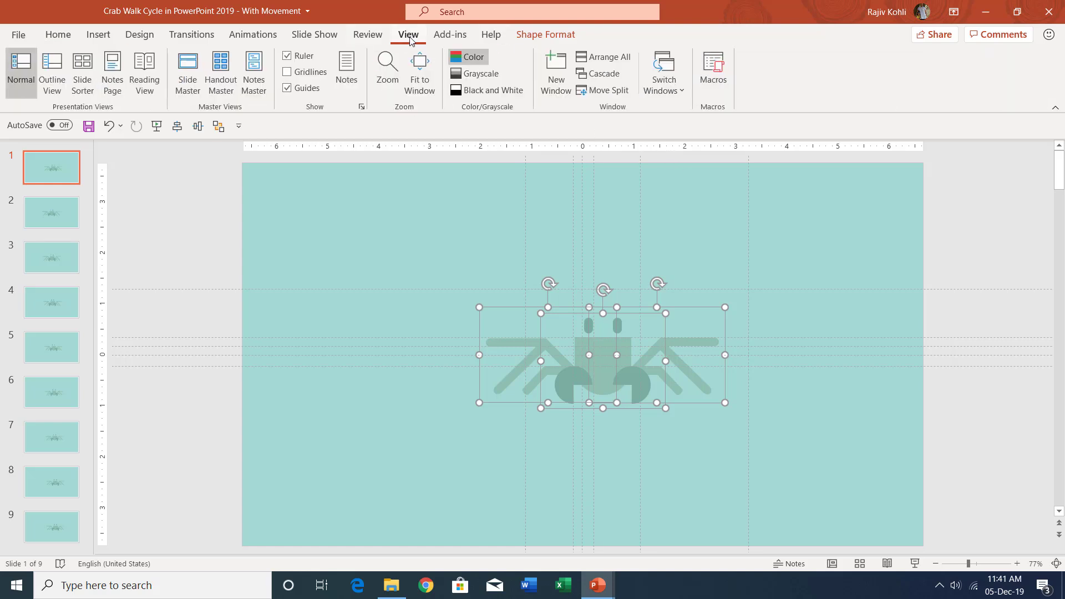
click(306, 57)
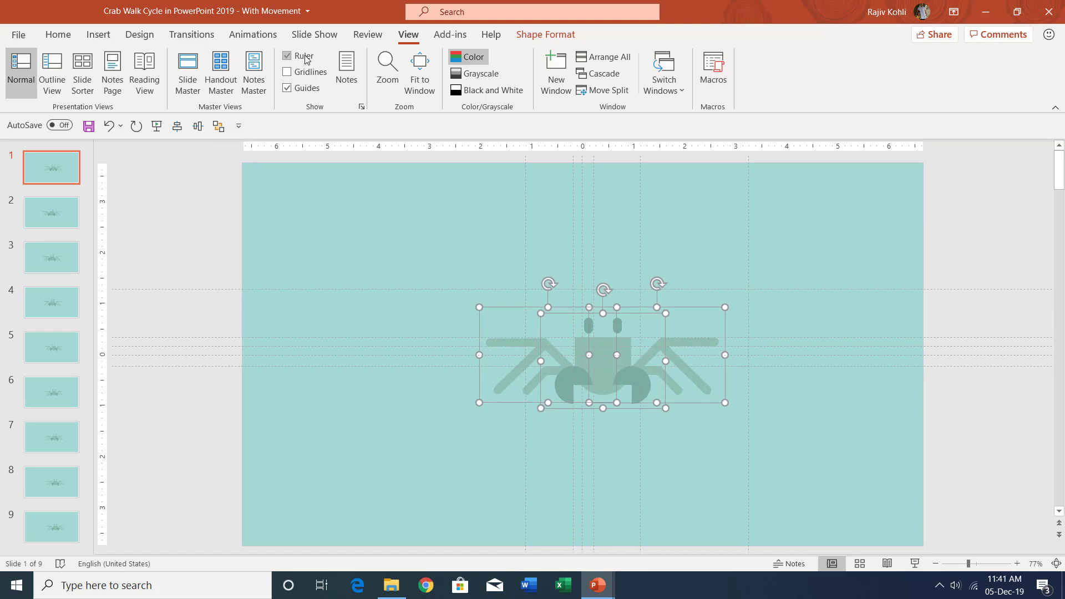
click(59, 35)
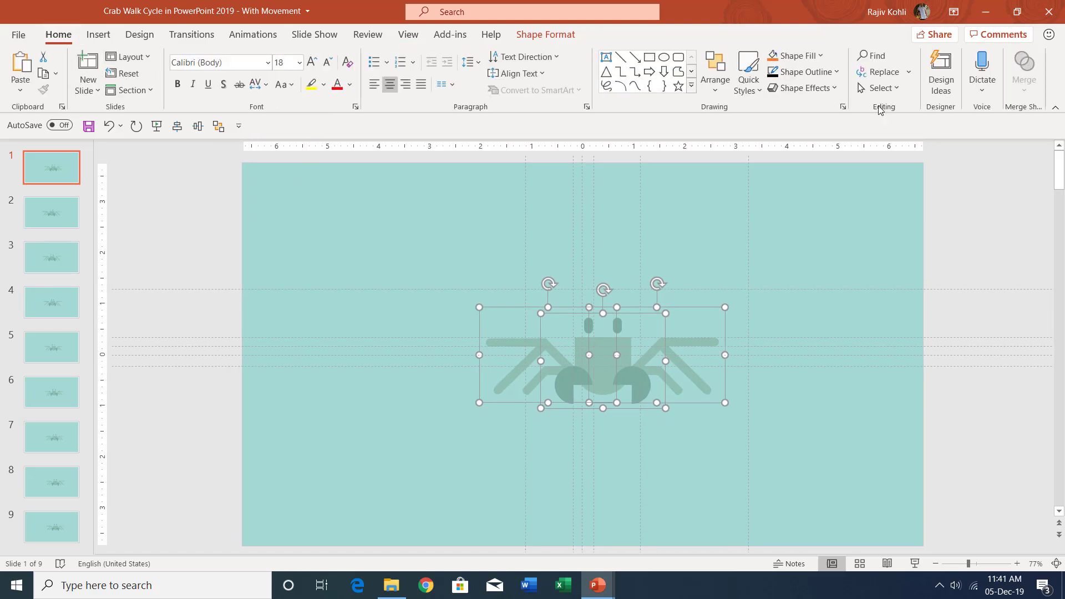
- Open the Selection Pane and collapse the Body, Left Legs and Right Legs groups
click(881, 88)
click(892, 150)
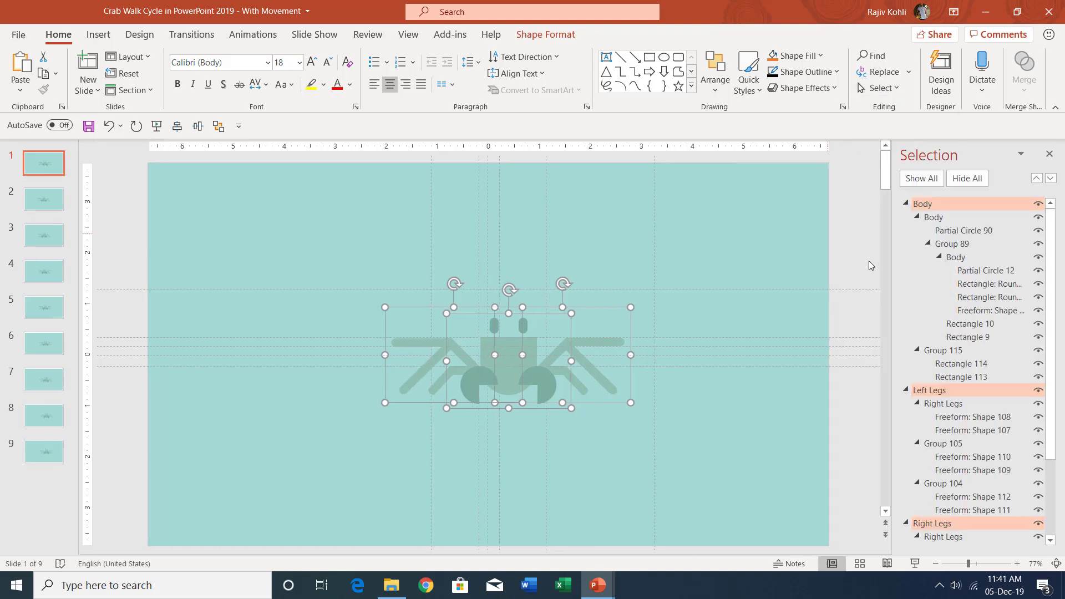
click(906, 204)
click(905, 217)
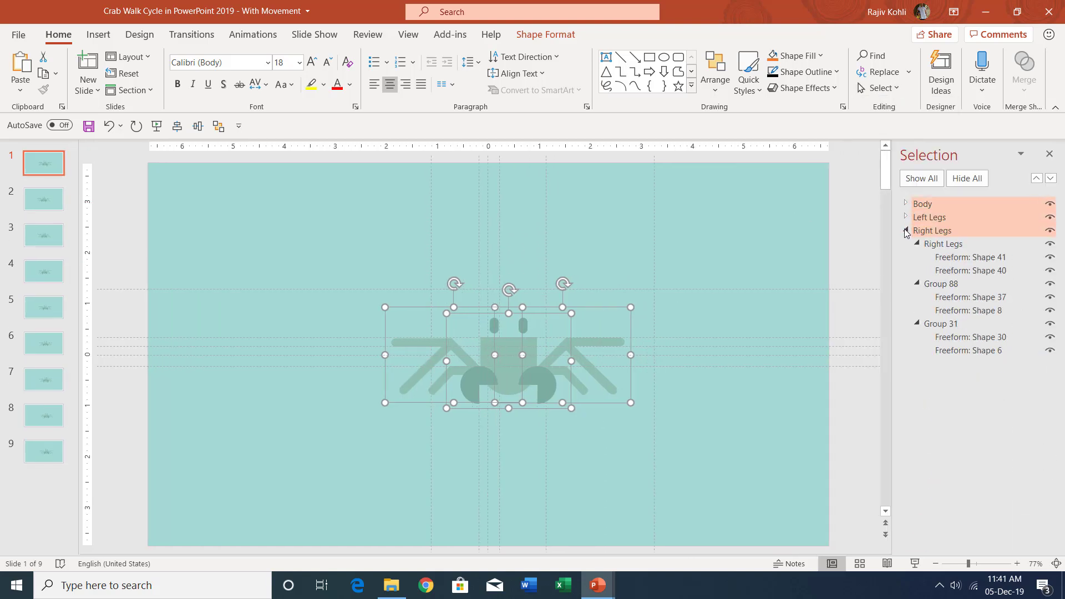
click(906, 229)
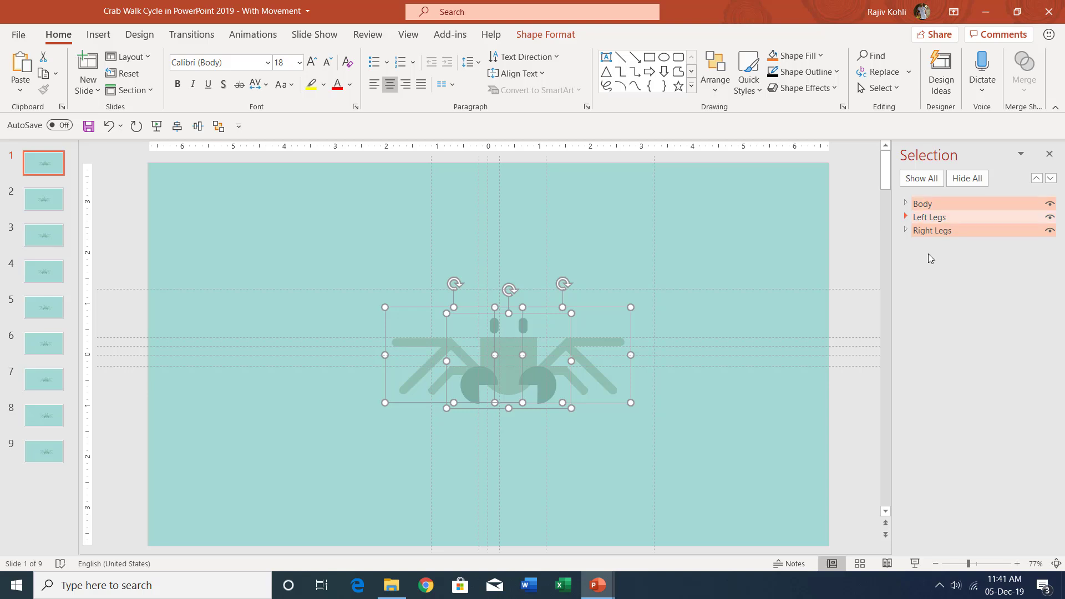
- Select the Body, Right Legs and Left Legs groups in turn, briefly checking slide 2
click(722, 324)
click(502, 352)
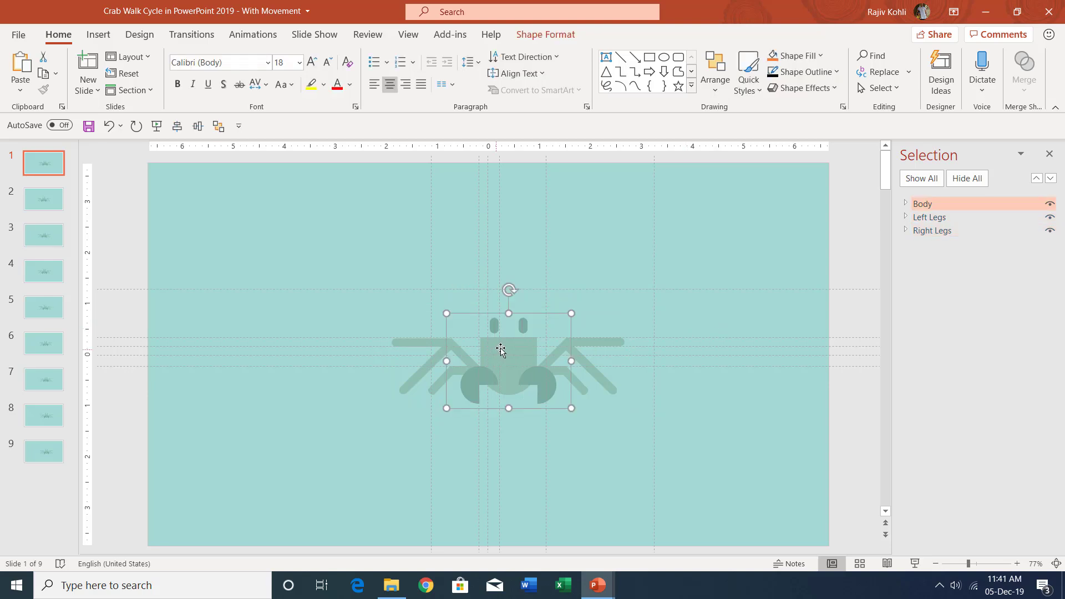
click(615, 340)
click(433, 338)
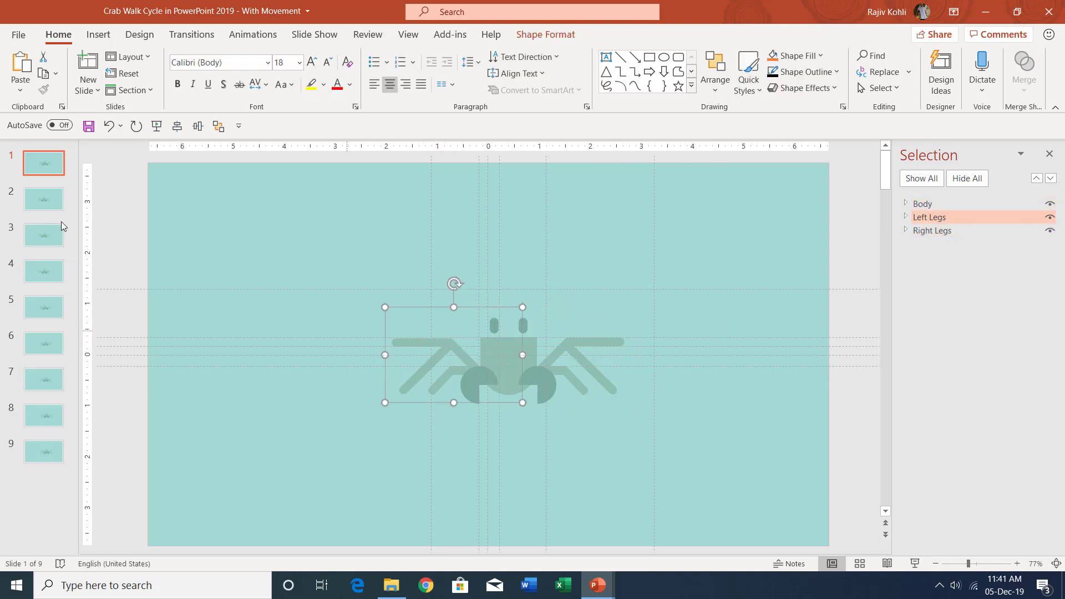
click(35, 201)
click(39, 159)
- Duplicate slide 1 as slide 2 and inspect the right legs' grouping options
right_click(40, 161)
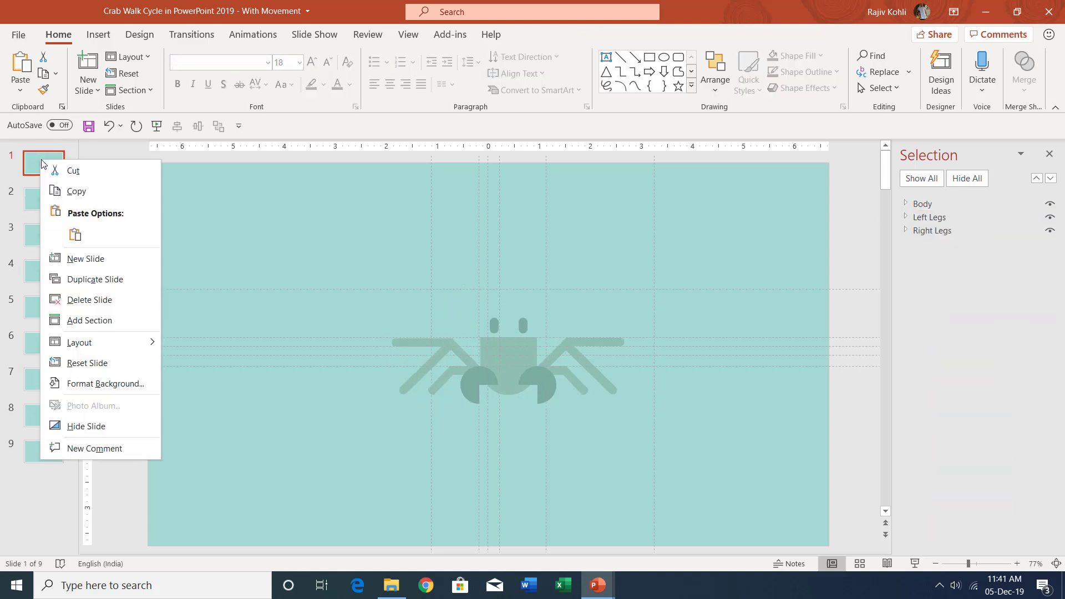
click(94, 282)
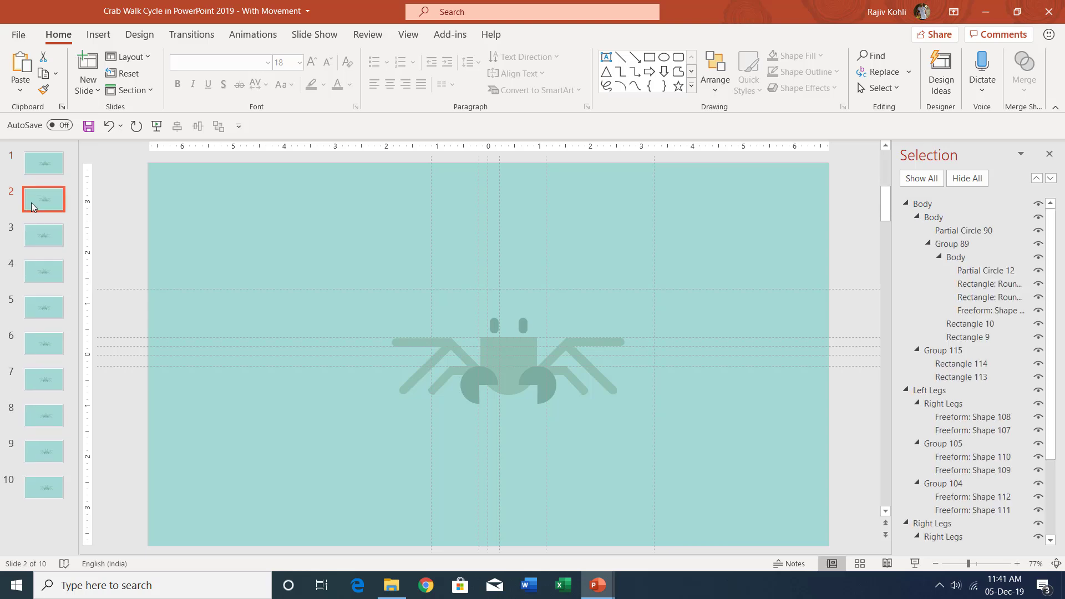
click(577, 345)
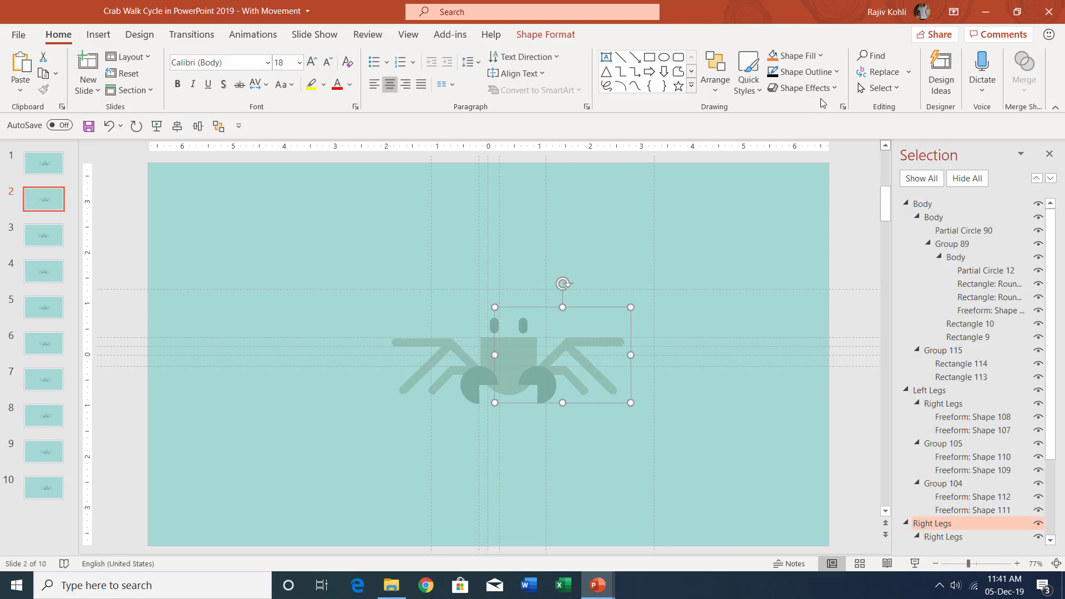
click(546, 34)
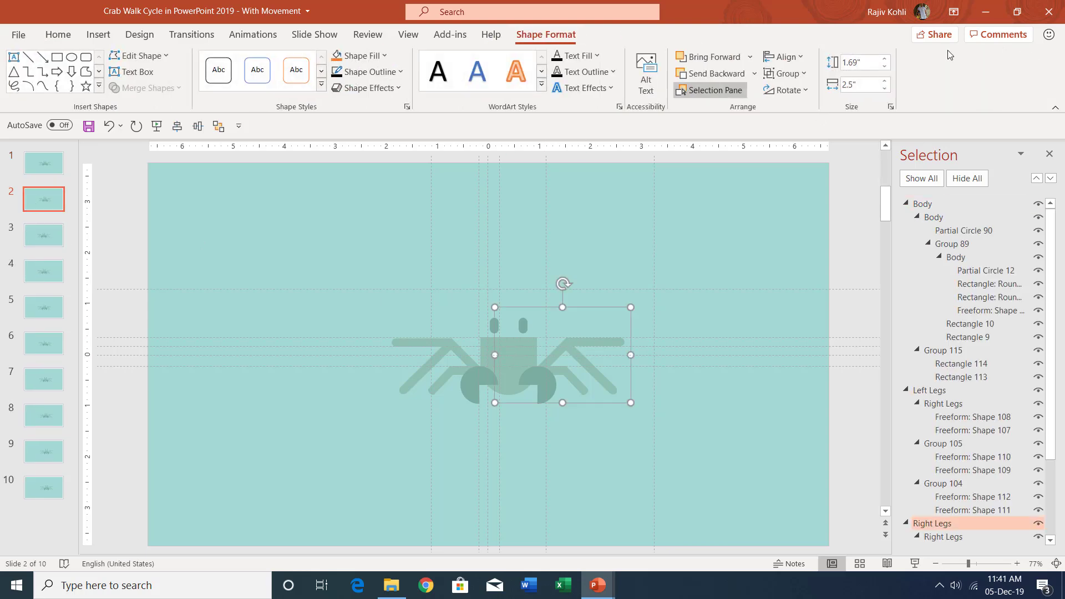
click(784, 73)
click(767, 173)
- Rotate one right leg downward and shift the whole crab slightly right
click(580, 392)
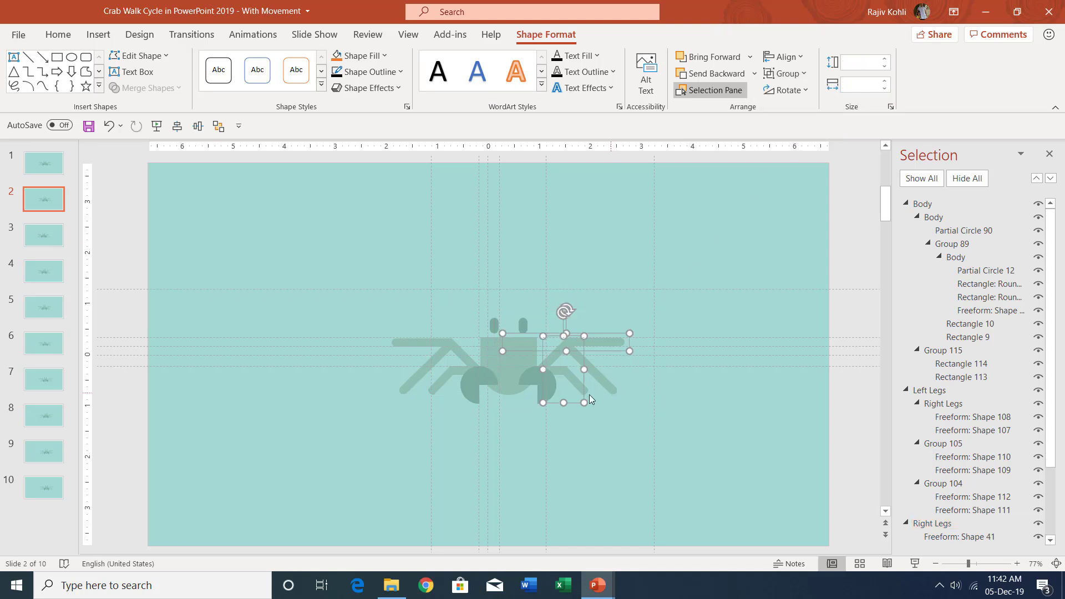
key(Escape)
click(577, 389)
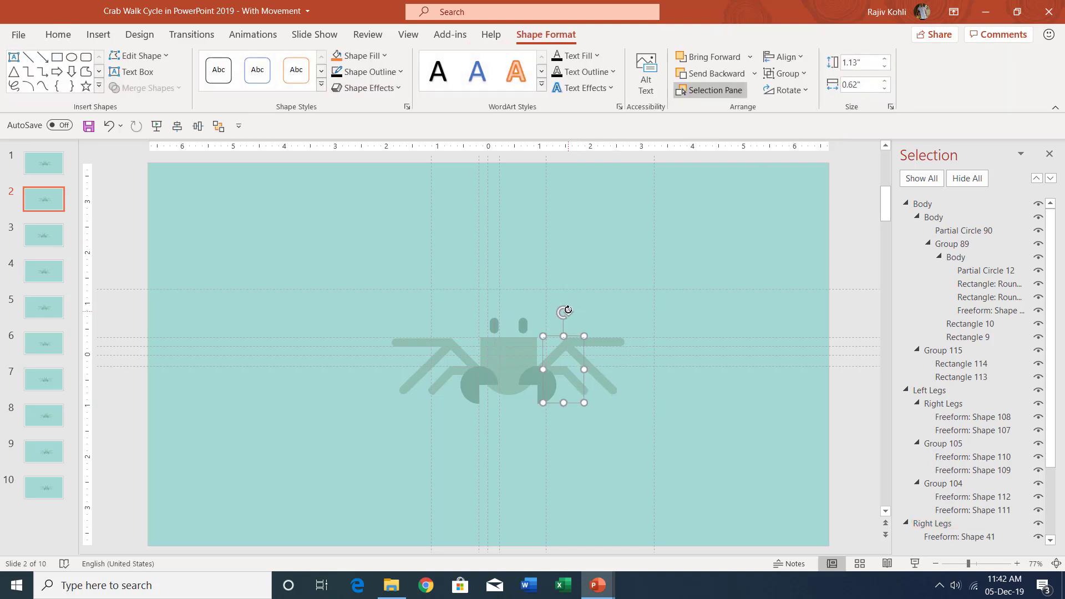
drag(569, 314, 576, 328)
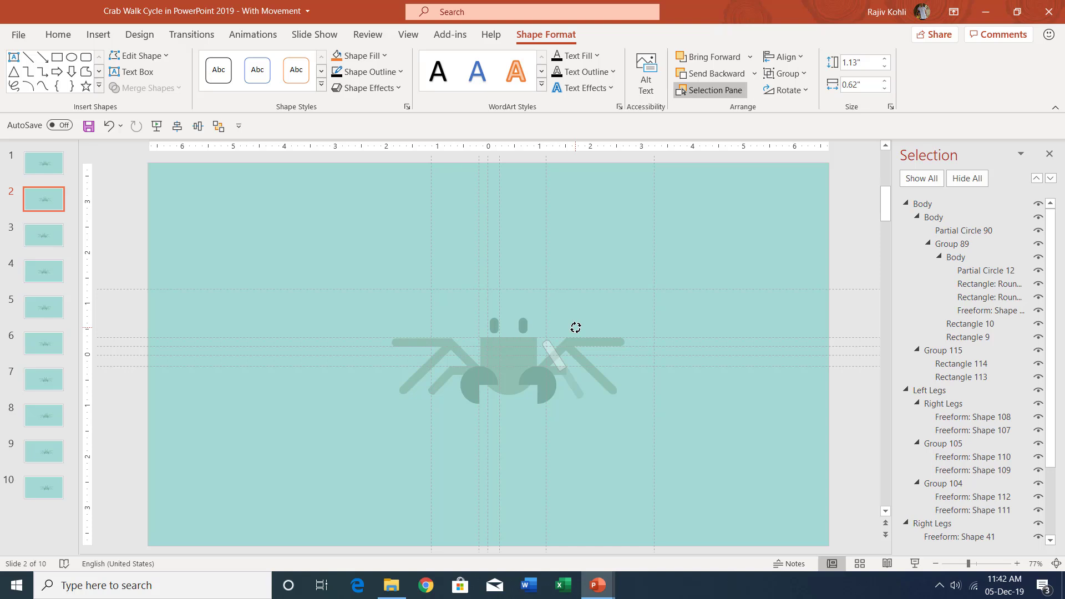
mouse_move(575, 328)
mouse_down()
mouse_move(565, 331)
mouse_move(583, 335)
mouse_move(564, 336)
mouse_move(582, 338)
mouse_move(571, 340)
mouse_move(593, 320)
mouse_up()
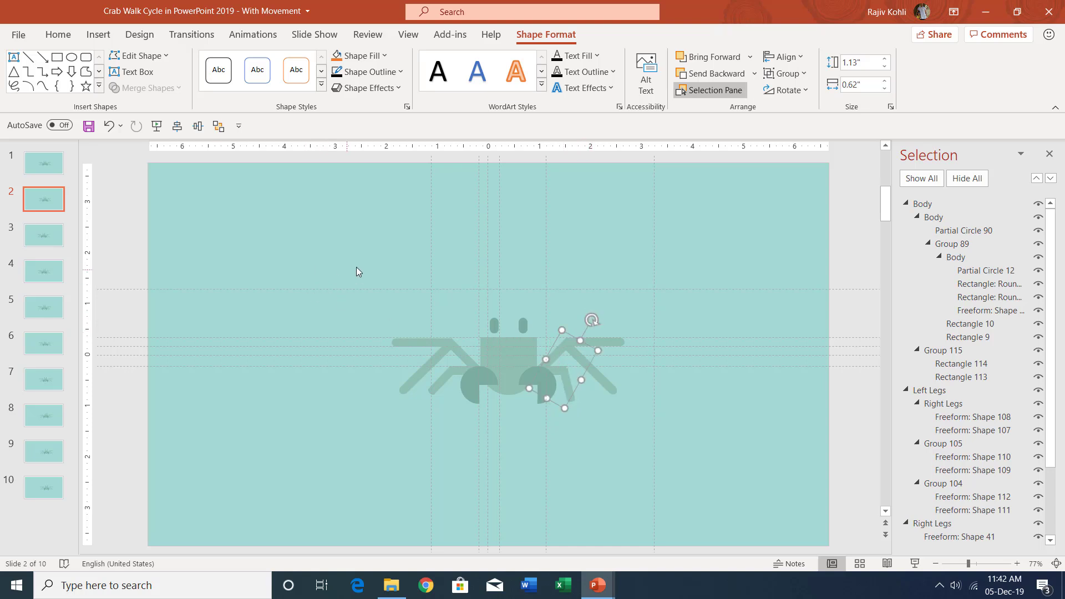
drag(356, 268, 760, 486)
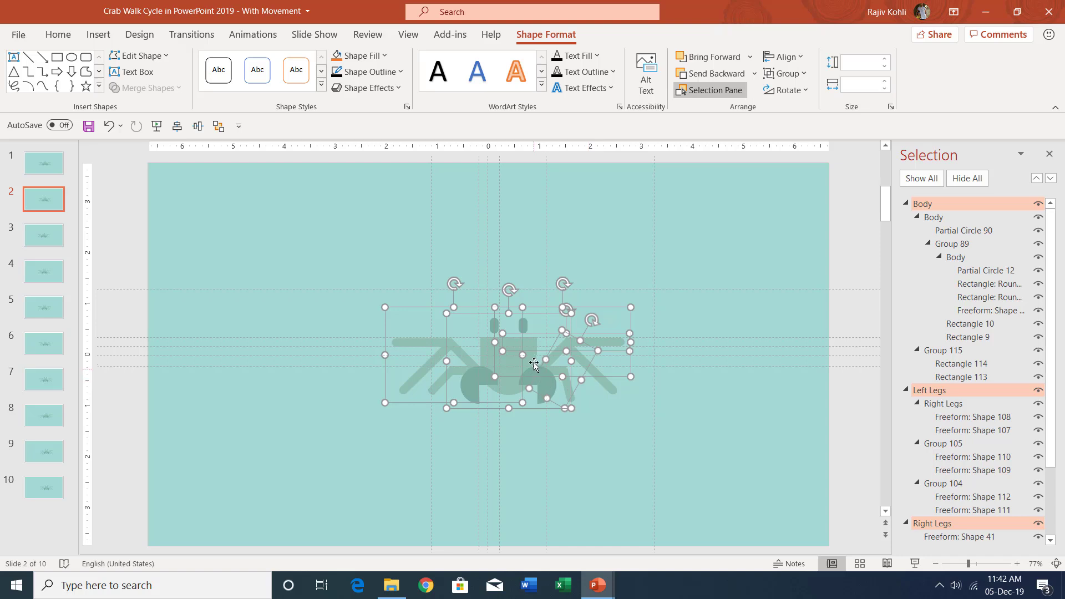
drag(530, 361, 539, 360)
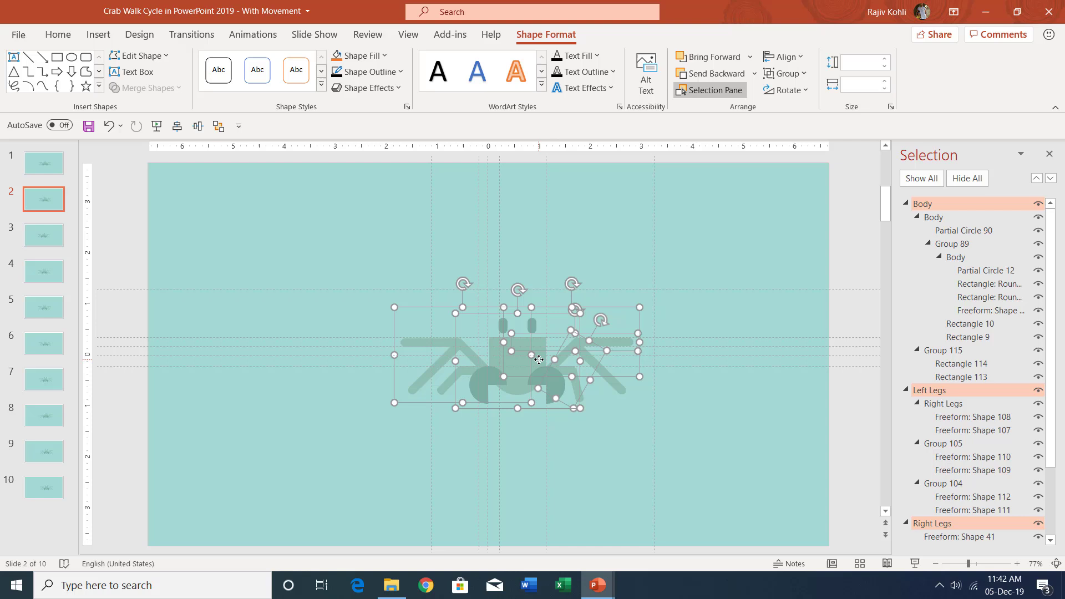
- Duplicate slide 2 as slide 3, rotate the Right Legs group and shift the crab right
right_click(48, 203)
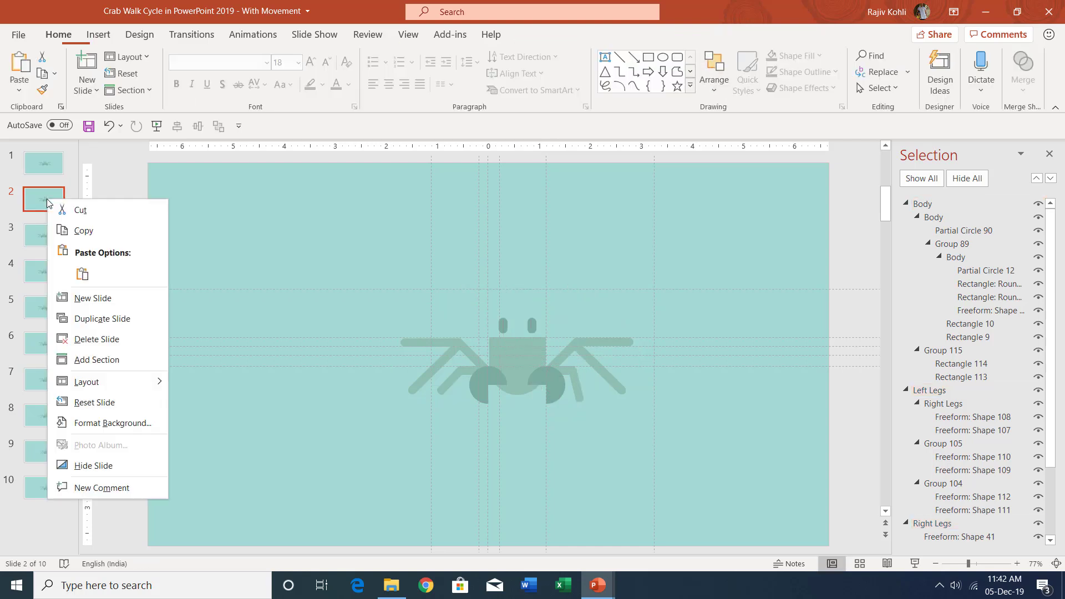
click(101, 320)
click(610, 382)
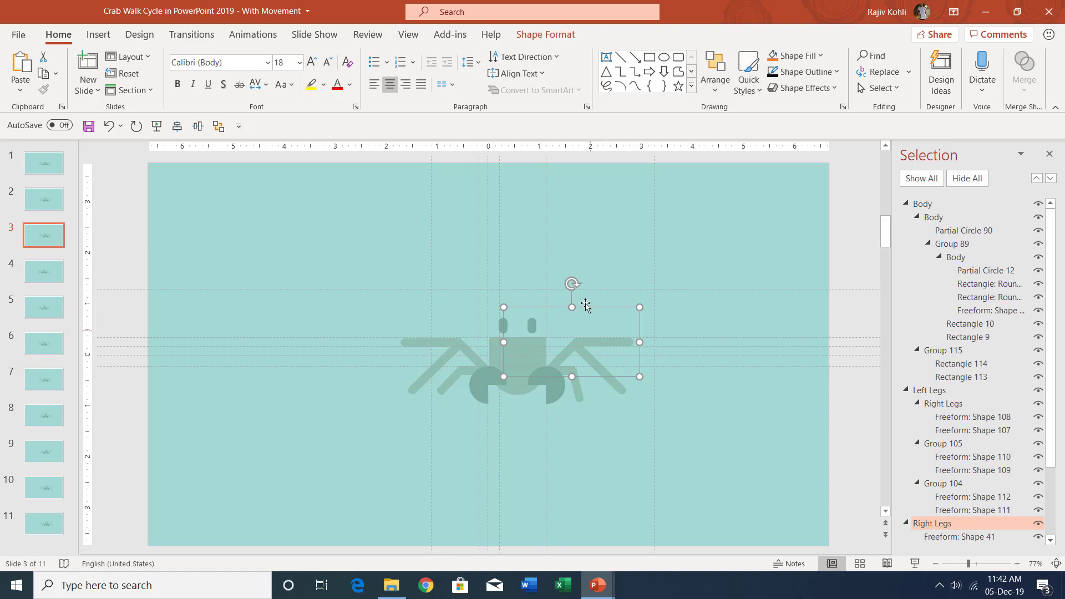
drag(572, 284, 583, 288)
drag(318, 263, 725, 453)
drag(519, 359, 527, 358)
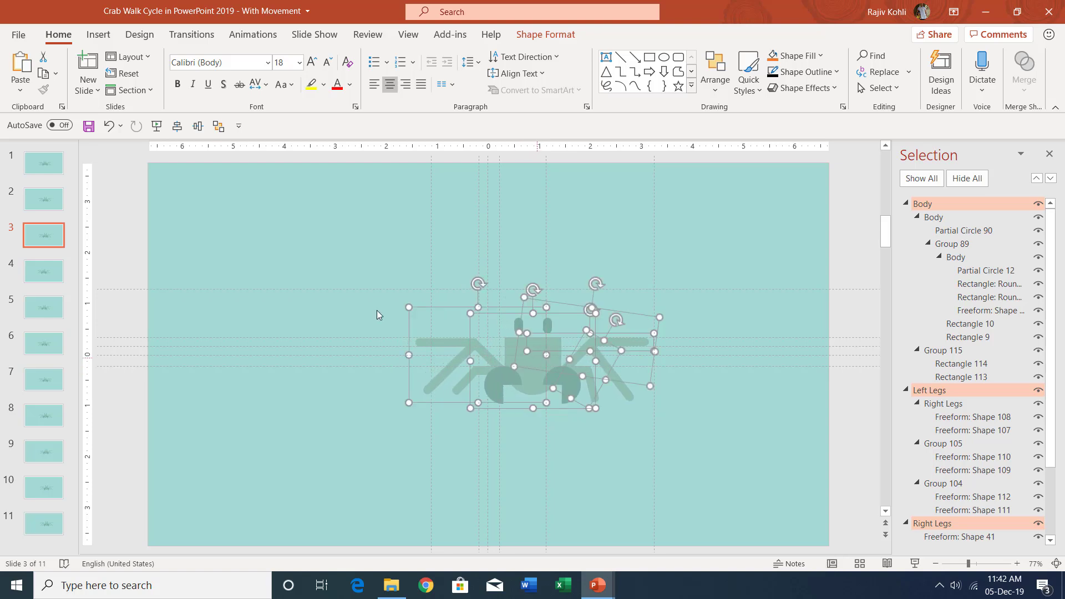
- Flip between slides 1, 2 and 3 to compare the poses, ending on slide 1
click(55, 169)
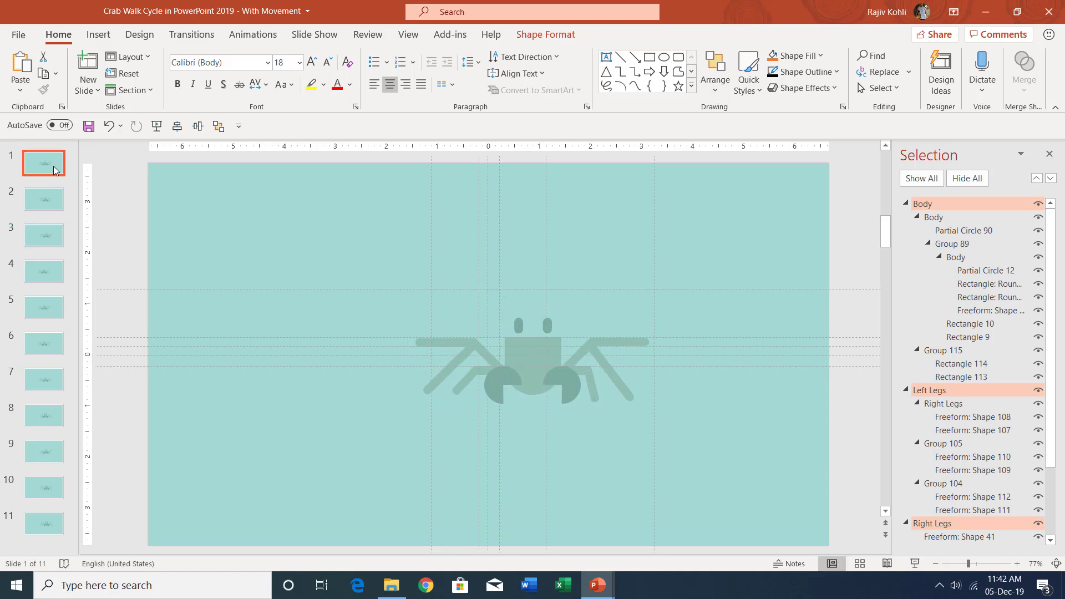
click(44, 234)
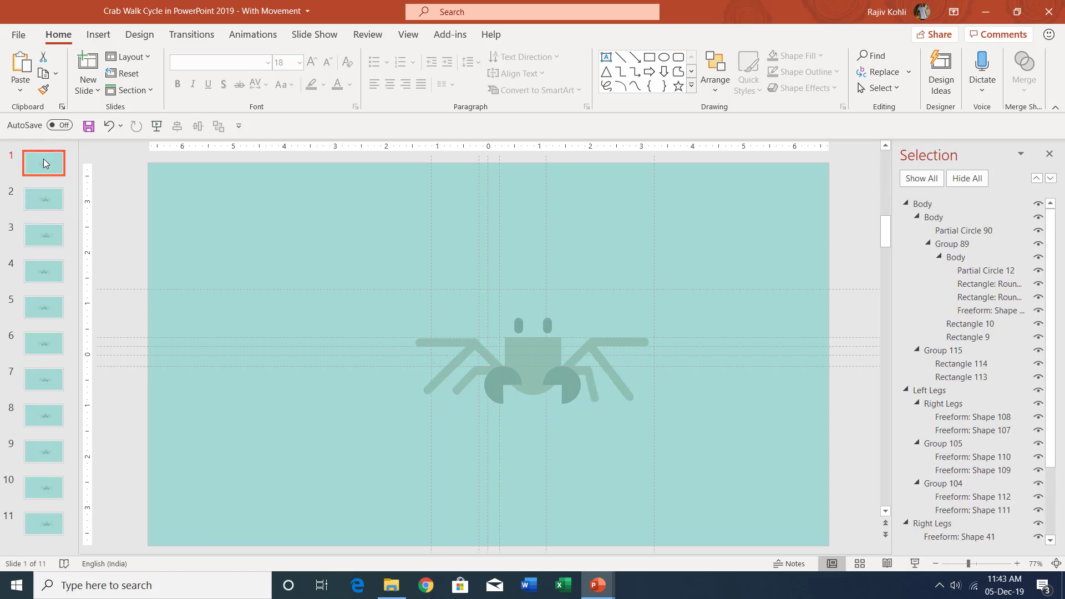
click(44, 165)
click(39, 201)
click(44, 234)
click(43, 164)
click(39, 198)
click(38, 232)
click(50, 172)
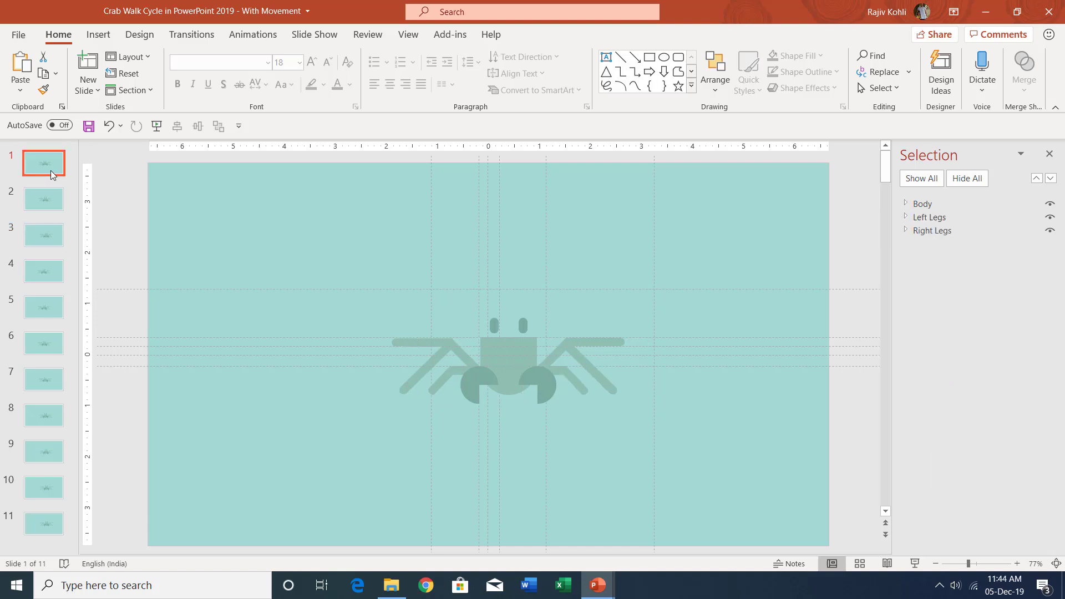